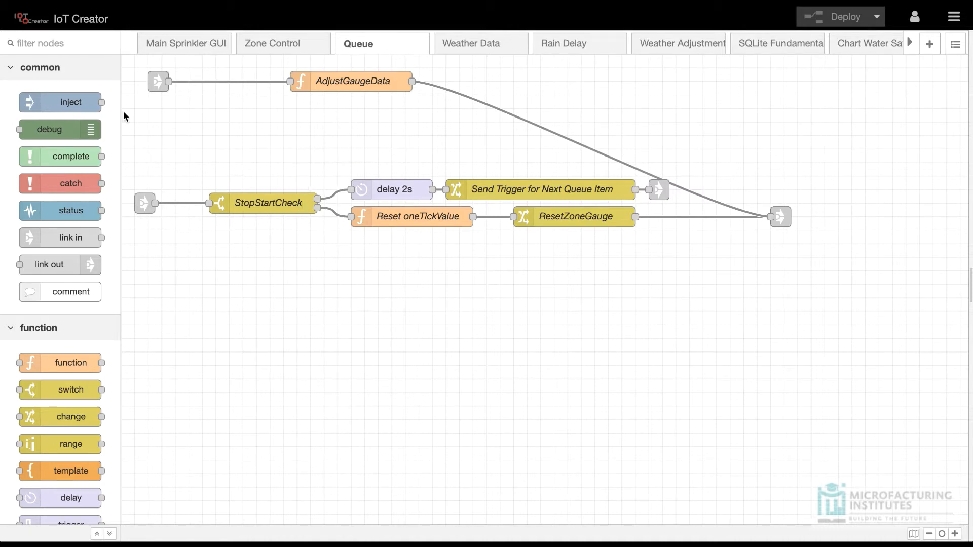
Step: Find the mqtt nodes in the palette and add one mqtt in and one mqtt out node to the Queue flow
left_click(53, 45)
type("mqtt")
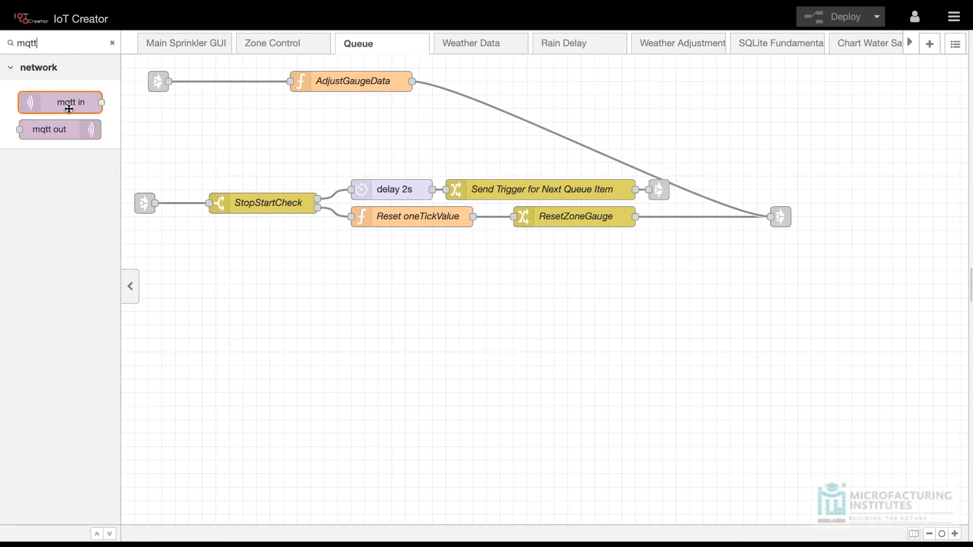
left_click_drag(71, 104, 464, 300)
left_click_drag(81, 141, 572, 357)
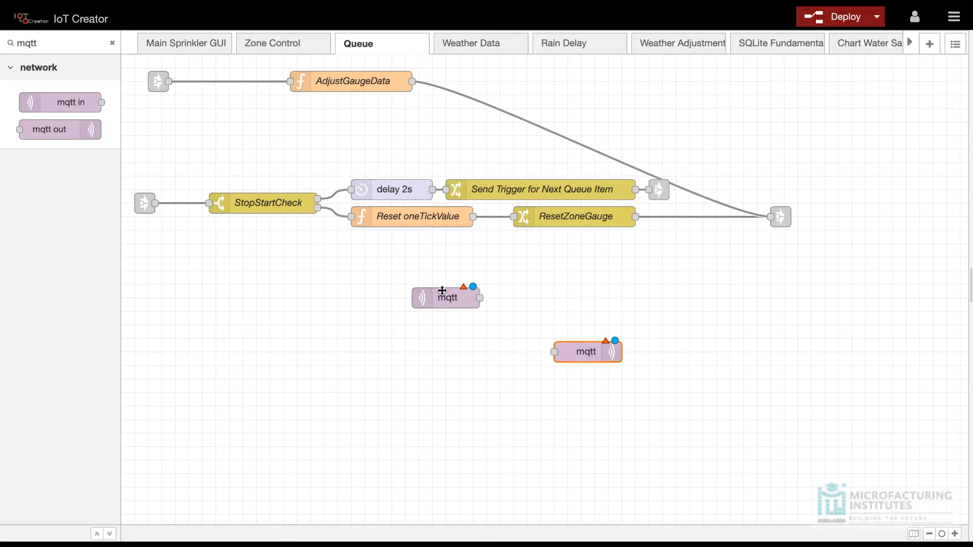
Step: Rearrange the two mqtt nodes so the mqtt out node sits above and to the left of the mqtt in node
left_click_drag(438, 292, 507, 300)
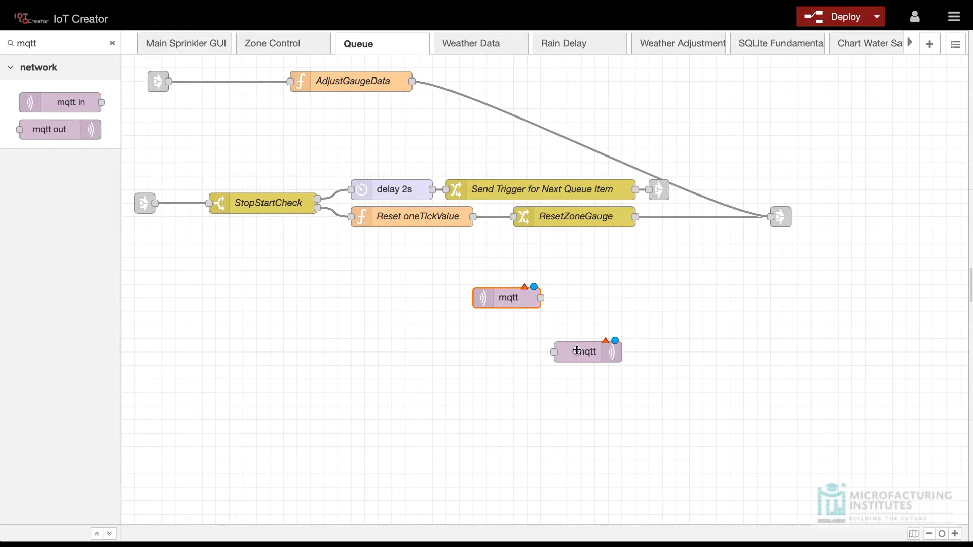
left_click_drag(509, 300, 672, 367)
left_click_drag(583, 353, 475, 285)
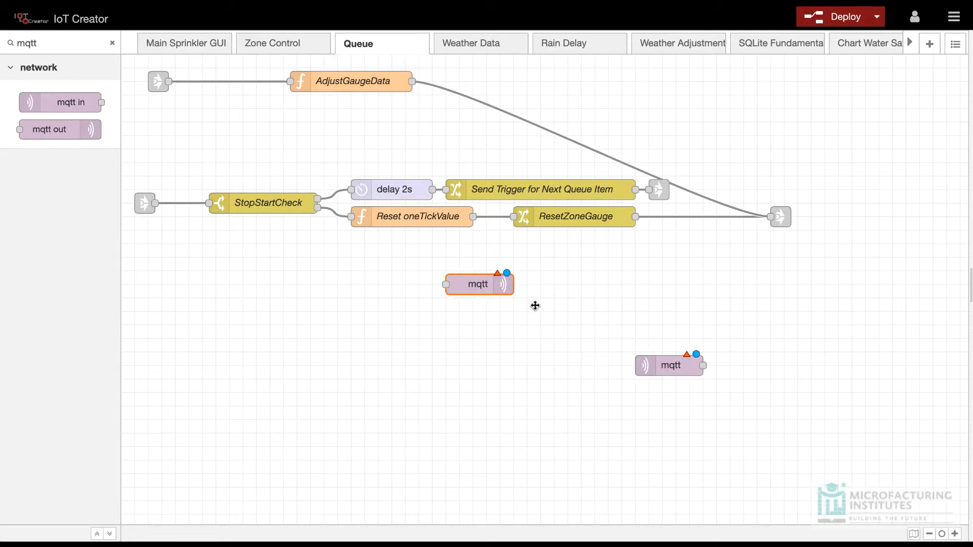
left_click_drag(670, 364, 615, 337)
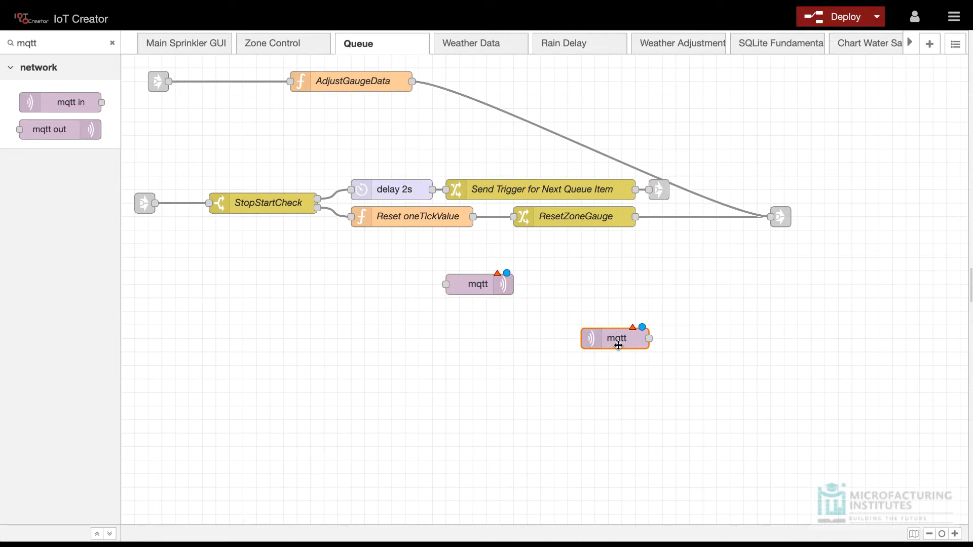
Step: Start a new broker configuration from the mqtt out node and name it "IoT Creator MQTT Broker"
double_click(472, 285)
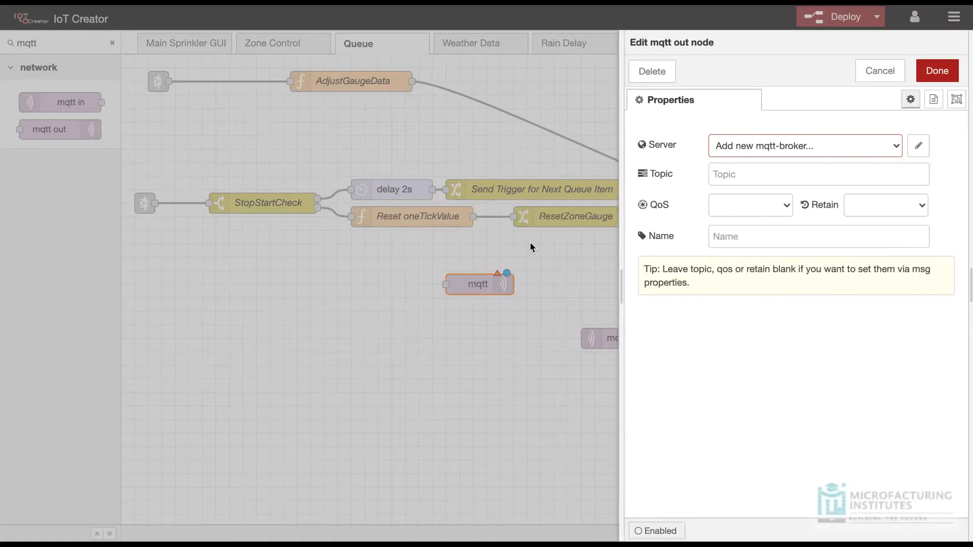
left_click(919, 147)
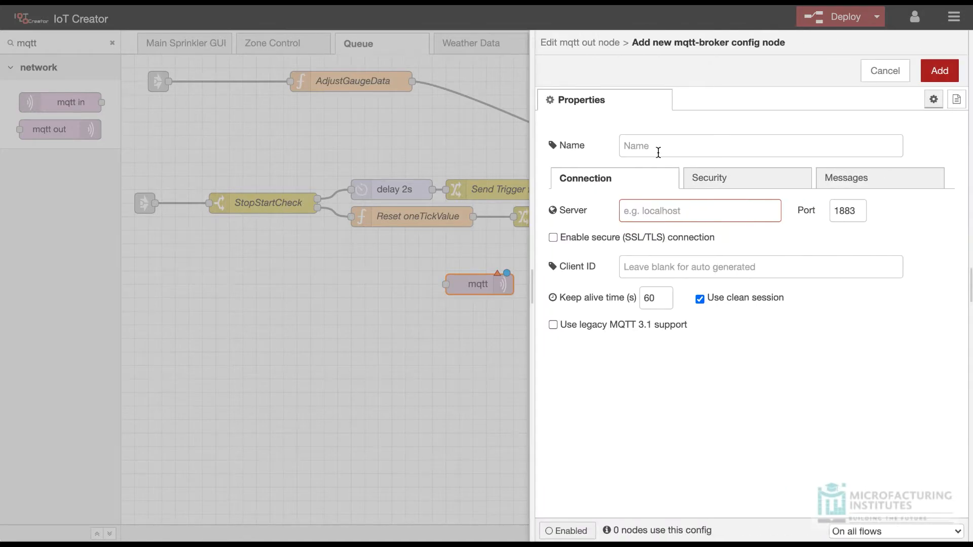
left_click(658, 151)
type("Io")
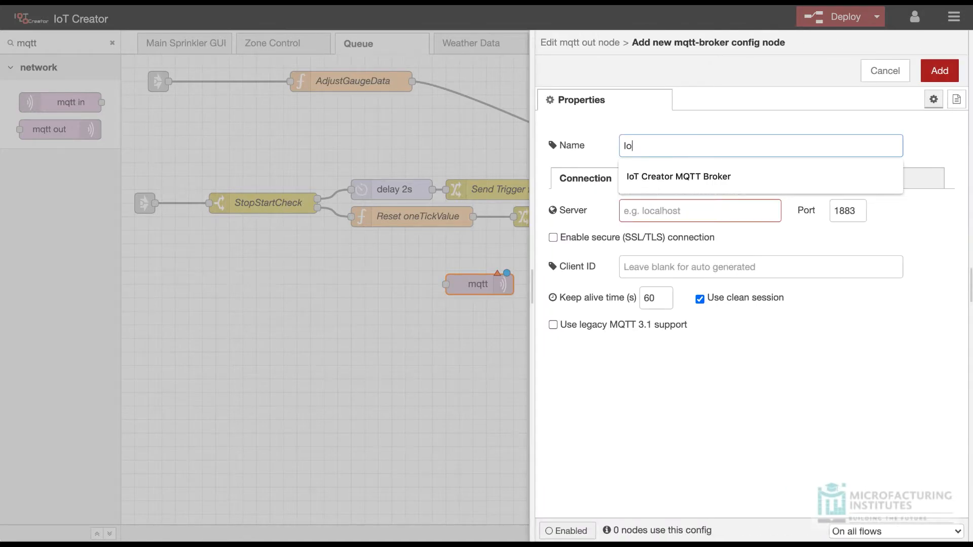
type("T Creqt")
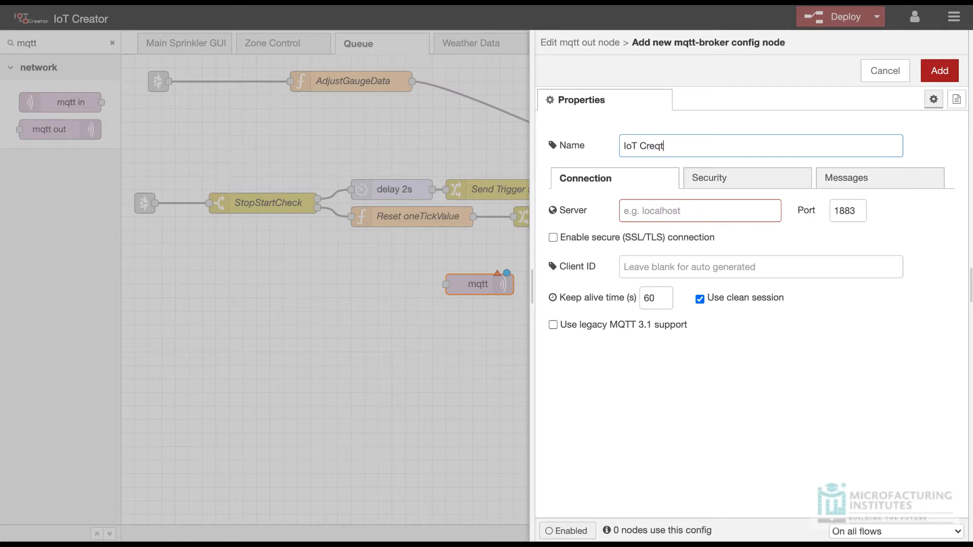
key("BackSpace")
key("BackSpace")
type("ator M")
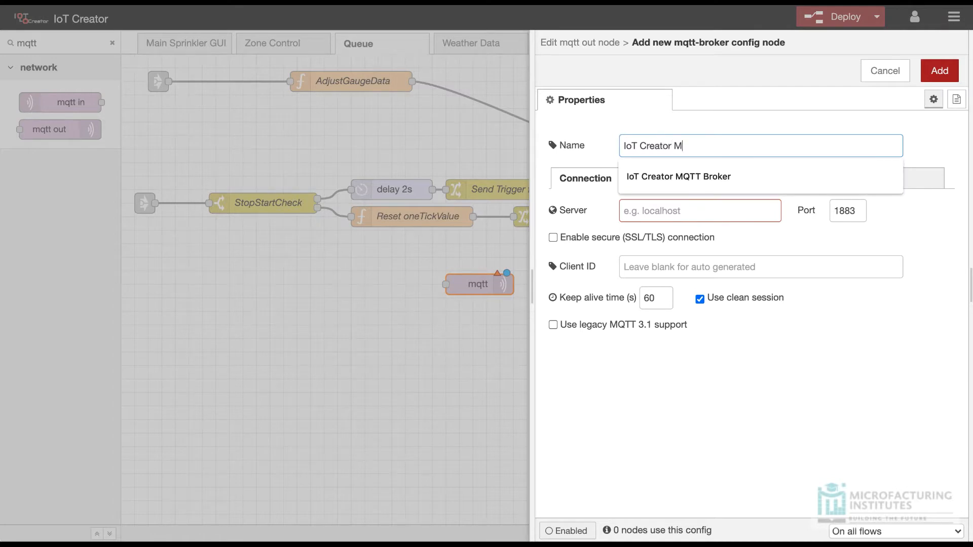
type("QTT Broker")
key("Tab")
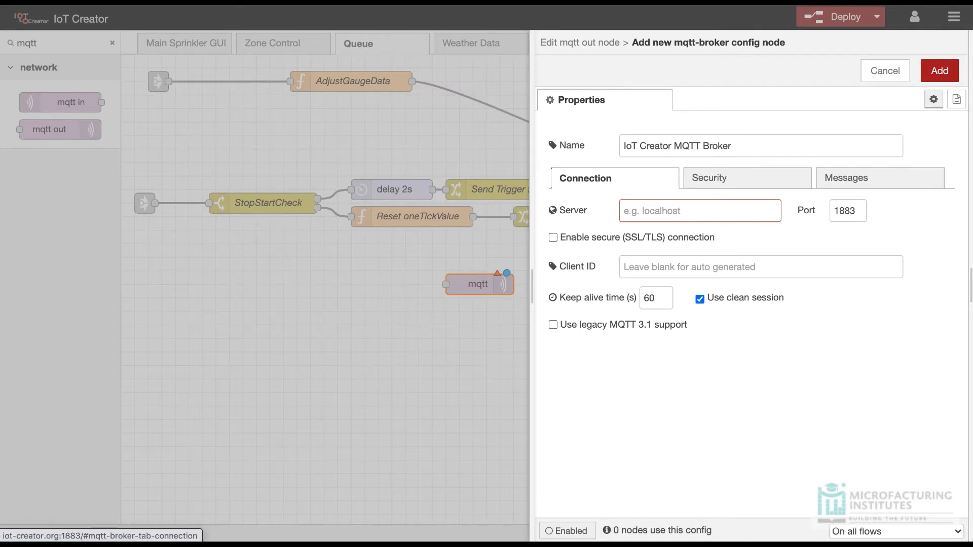
Step: Set the broker's server to 3.224.211.158 and its port to 1883
left_click(696, 215)
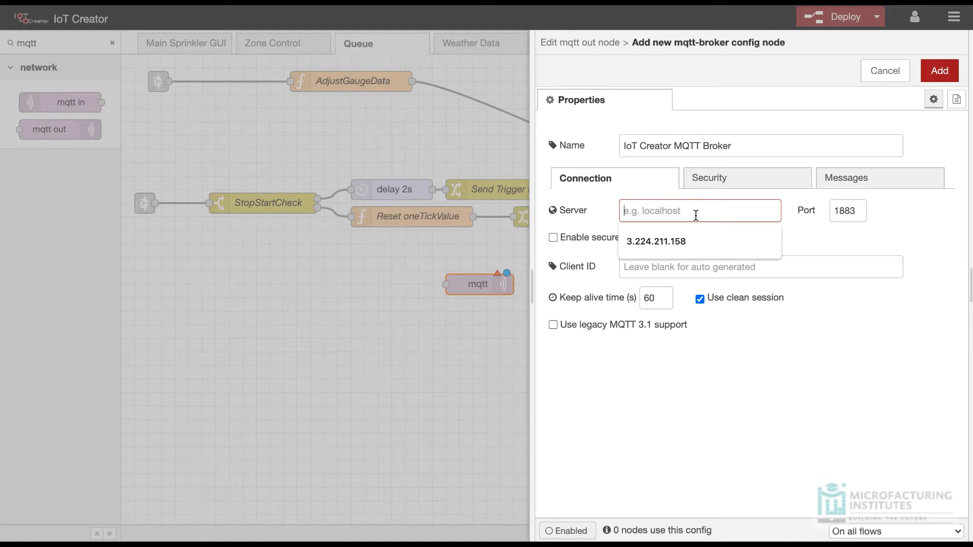
type("3.224.211.158")
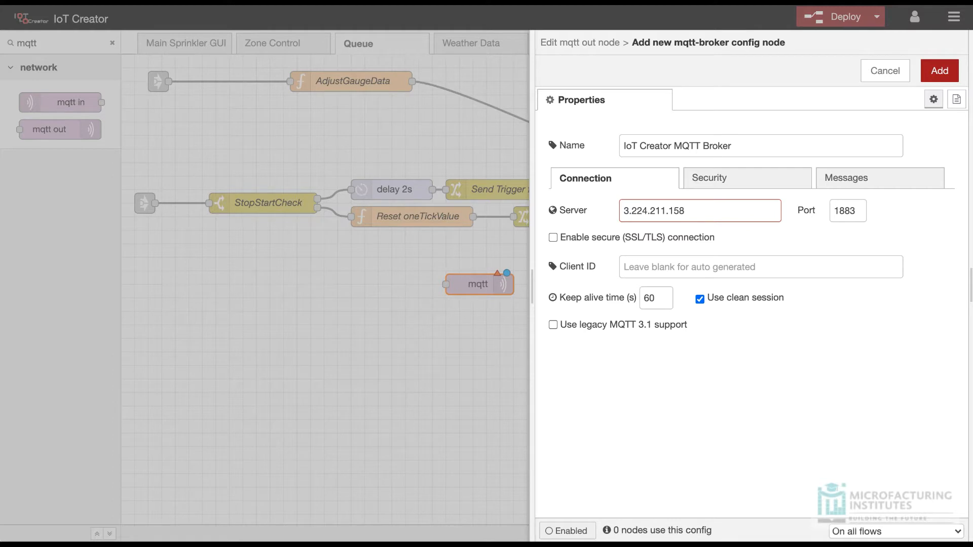
key("Tab")
type("188")
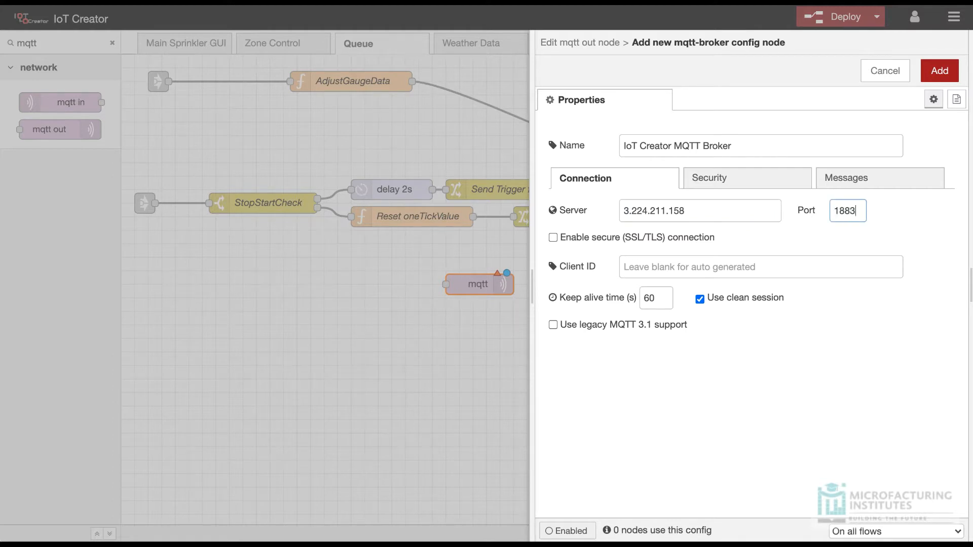
key("Tab")
Step: Review the broker's security and message settings, leave them blank, and add the broker to the mqtt out node
left_click(727, 189)
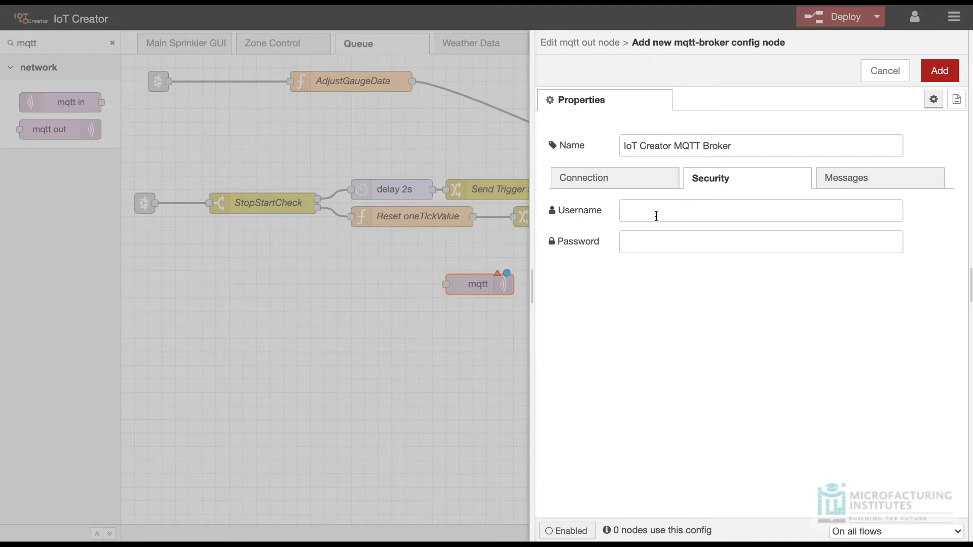
left_click(842, 184)
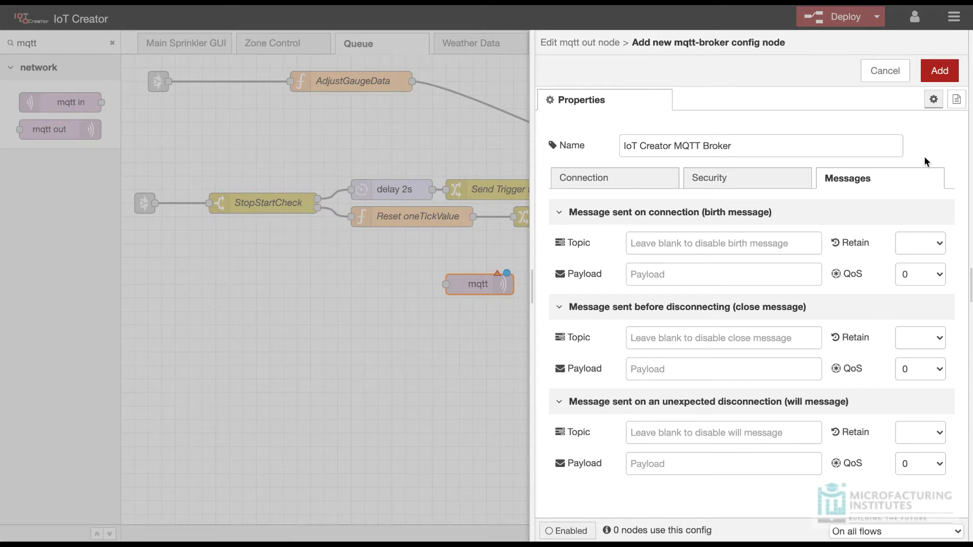
left_click(941, 71)
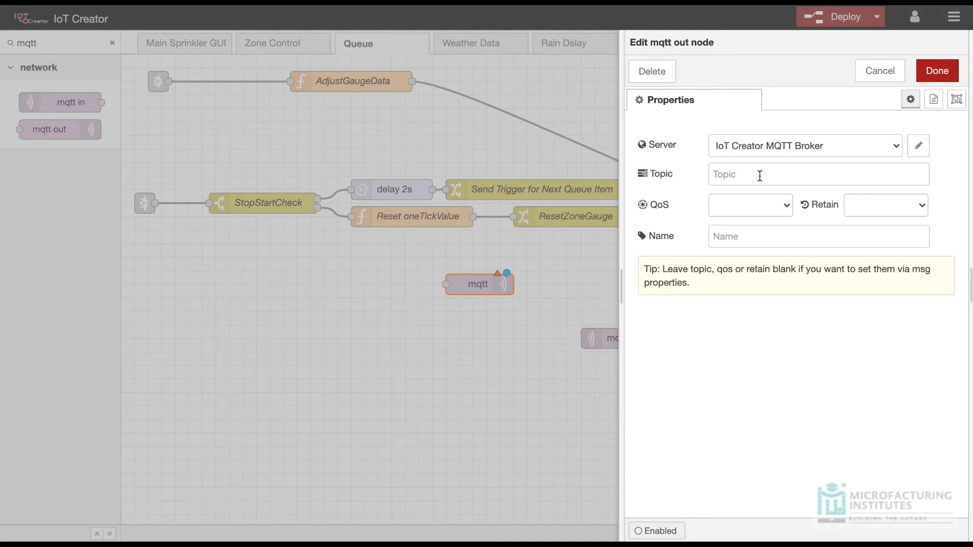
Step: Set the mqtt out topic to shellies/shelly1pm-766A5F/relay/0/command, copying the Shelly ID from the text note over the pasted template's placeholder
left_click(741, 175)
type("shellies/[your_shelly_id_here]/relay/0/command")
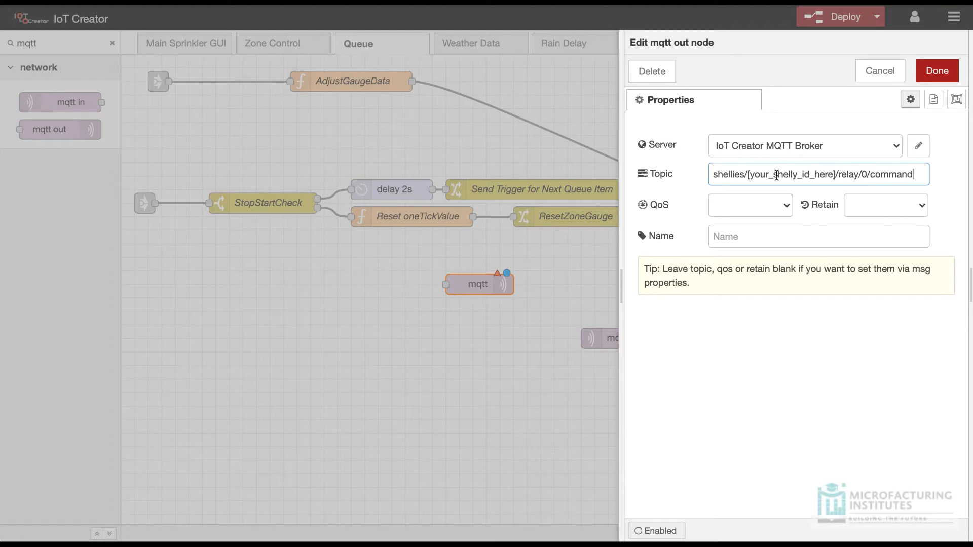
key("super+Tab")
key("super+Tab")
key("super+Tab")
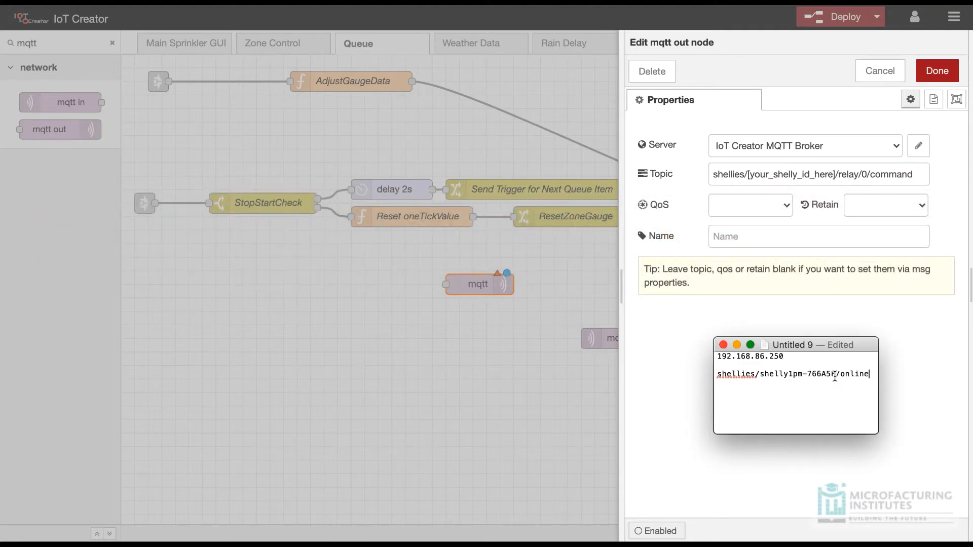
left_click_drag(835, 377, 760, 377)
key("super+c")
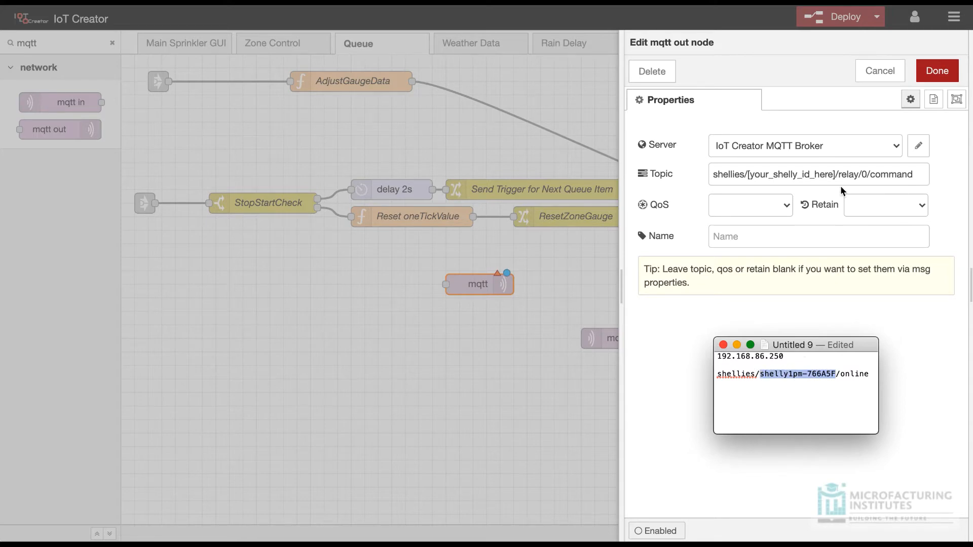
left_click_drag(840, 180, 744, 175)
key("super+v")
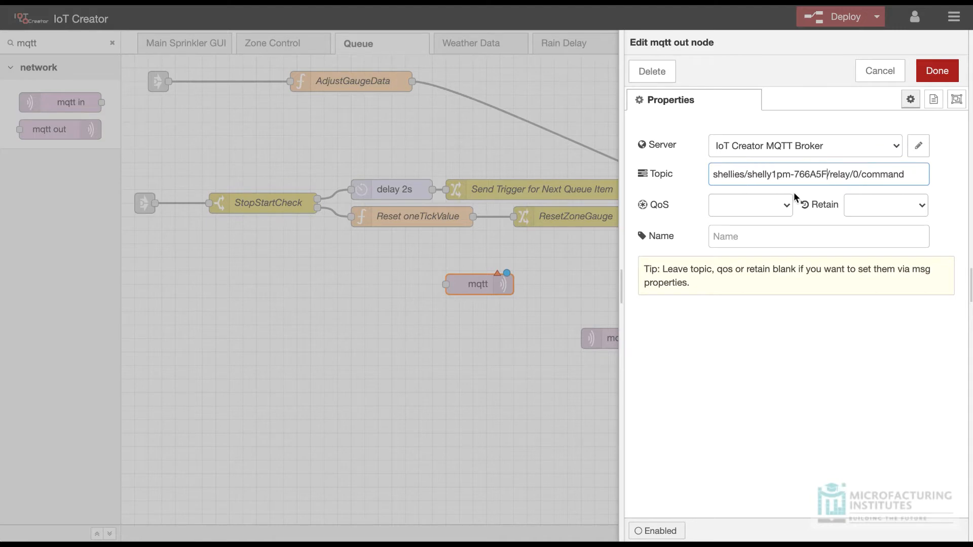
Step: Set the mqtt out node's QoS to 0 and Retain to true
left_click(786, 207)
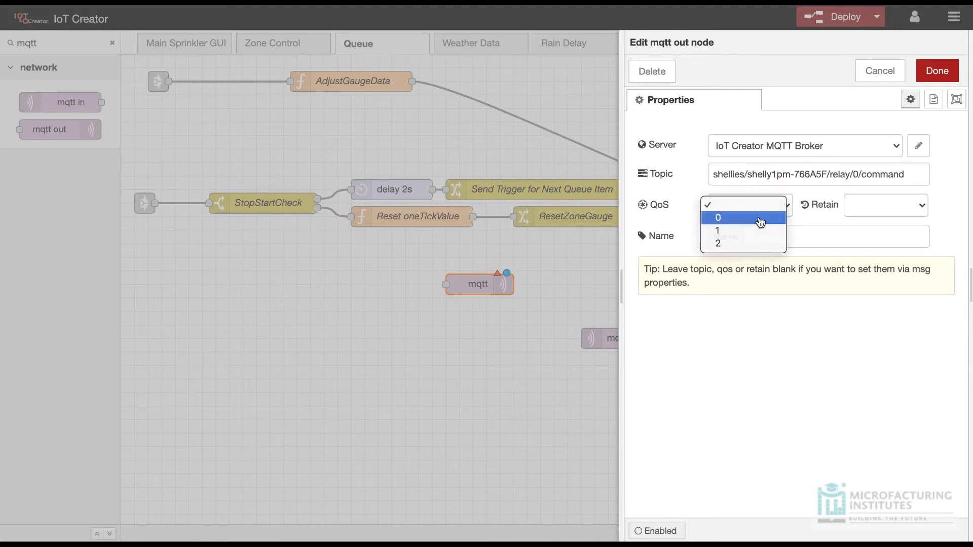
left_click(761, 218)
left_click(883, 209)
left_click(861, 231)
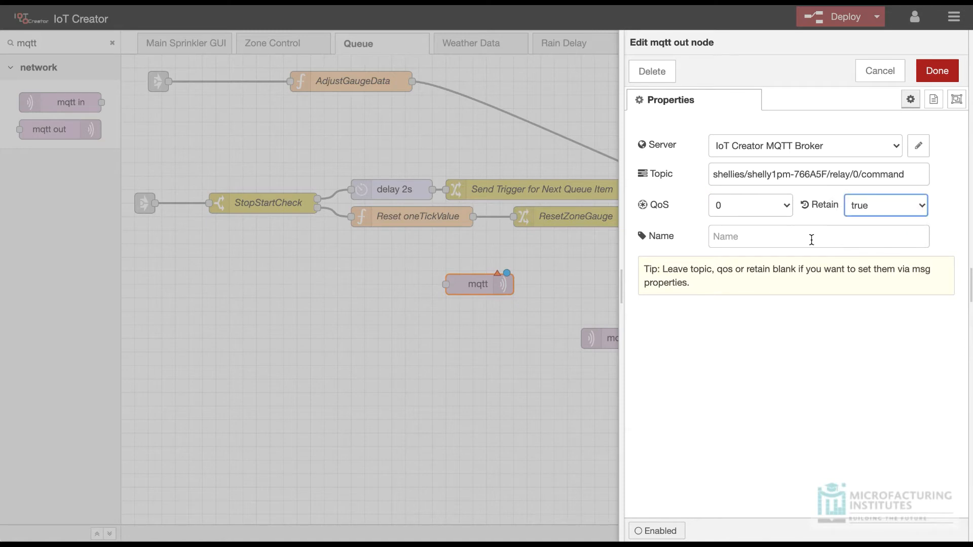
Step: Name the mqtt out node "Signal out to IoT Creator MQTT Broker", save it, and move it farther from the mqtt in node
left_click(812, 240)
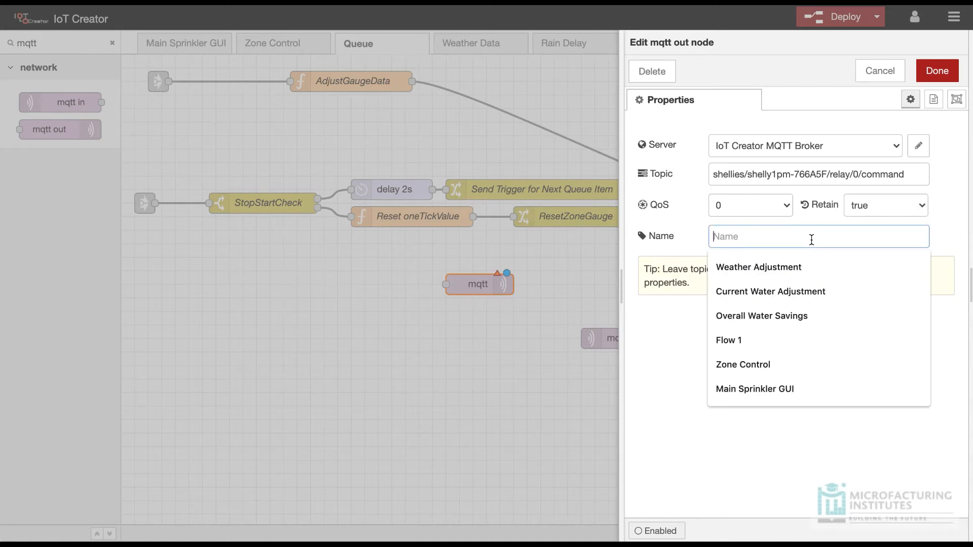
type("MQT")
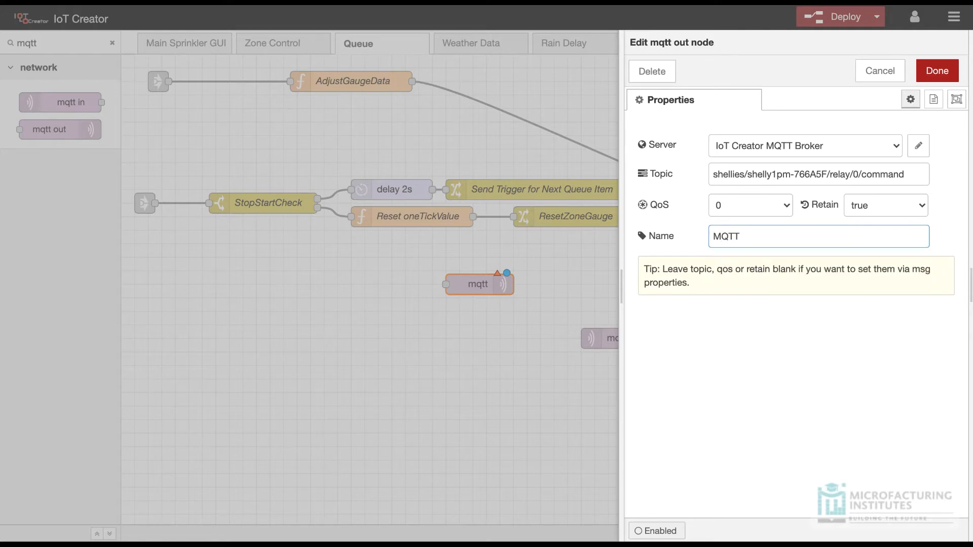
type("T")
key("ctrl+a")
type("Signal out to IoT Creator ")
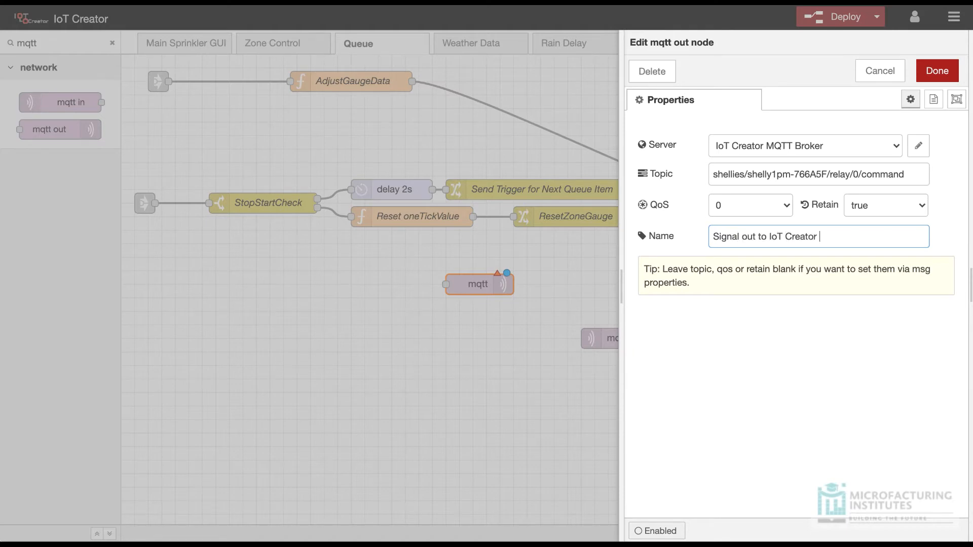
type("MQTT Broker")
left_click(946, 71)
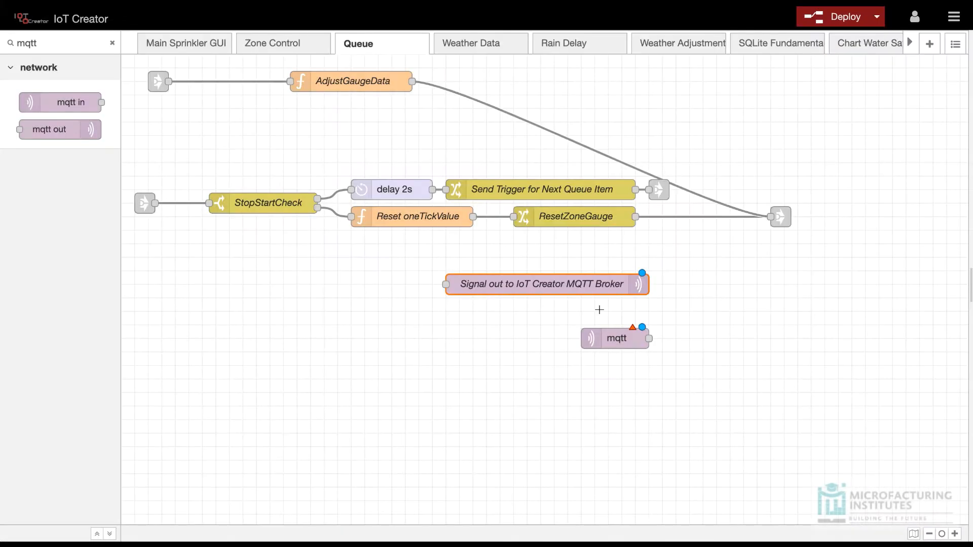
left_click_drag(548, 283, 412, 285)
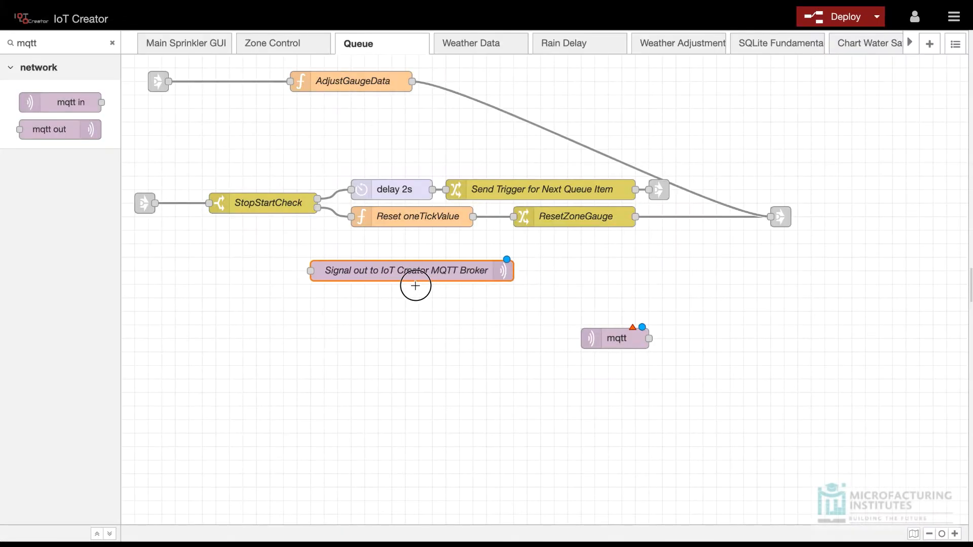
double_click(617, 340)
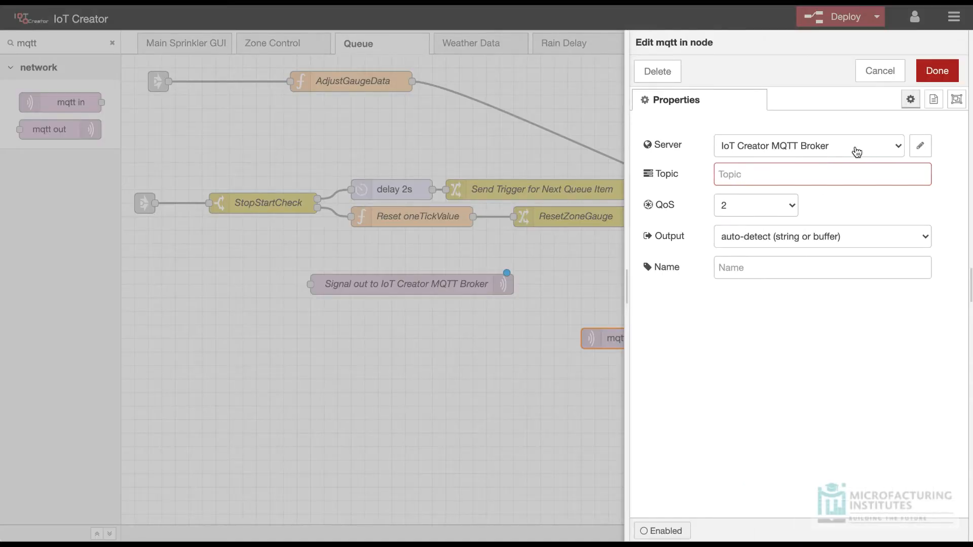
left_click(793, 178)
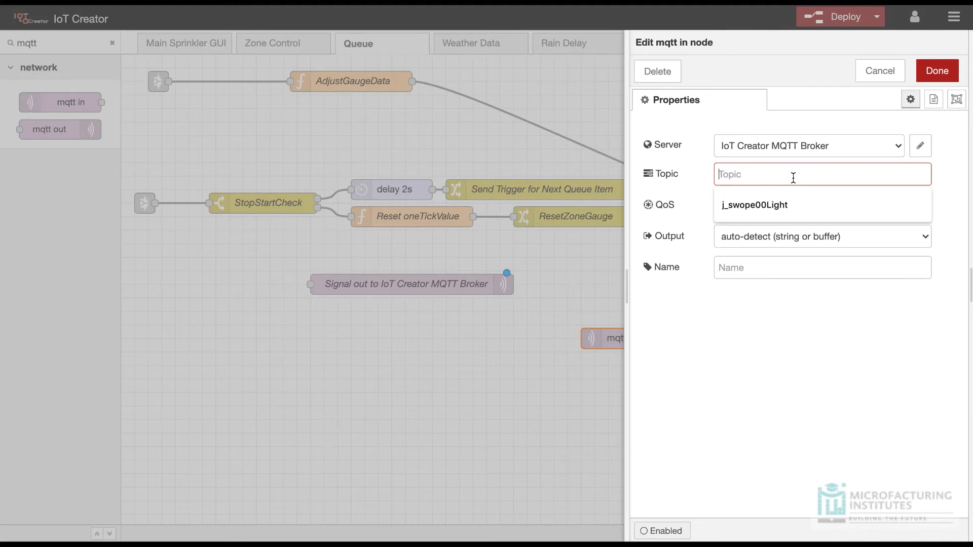
left_click(421, 282)
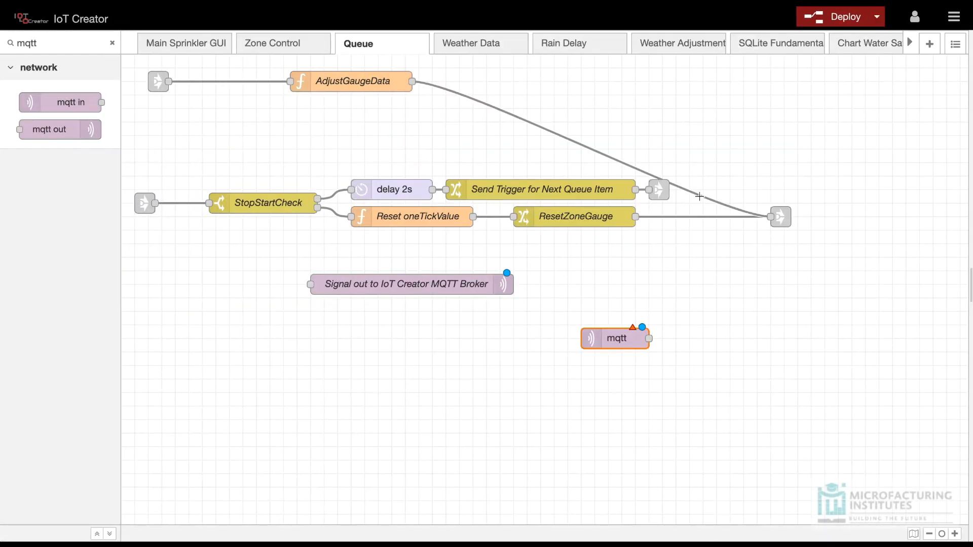
Step: Copy the topic from the mqtt out node into the mqtt in node and set the mqtt in node's QoS to 0
double_click(484, 284)
triple_click(811, 174)
key("ctrl+c")
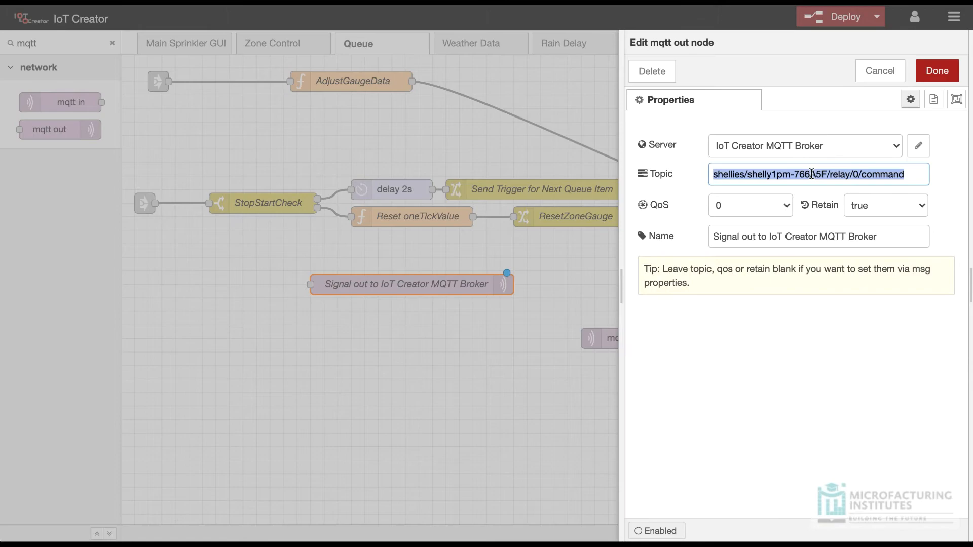
left_click(599, 309)
double_click(615, 337)
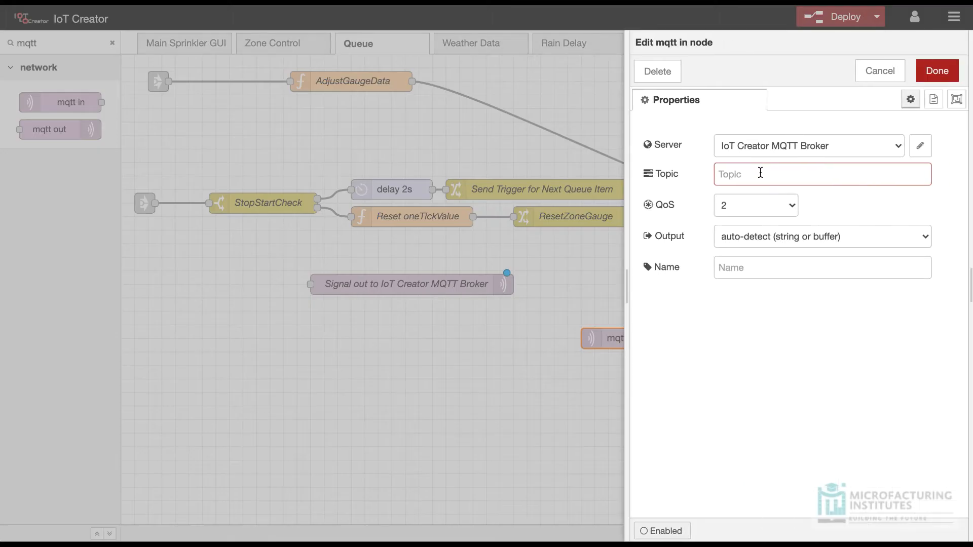
left_click(758, 172)
key("ctrl+v")
left_click(772, 207)
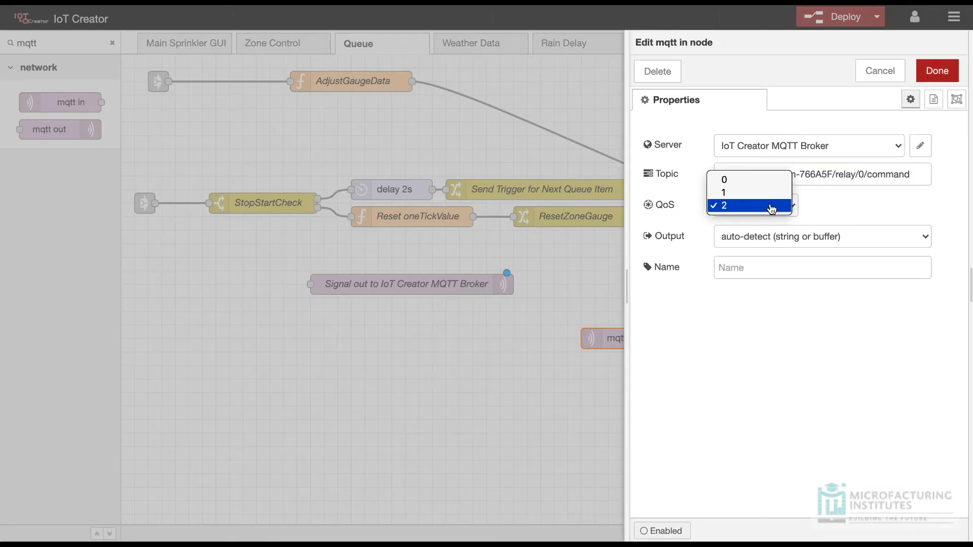
left_click(744, 180)
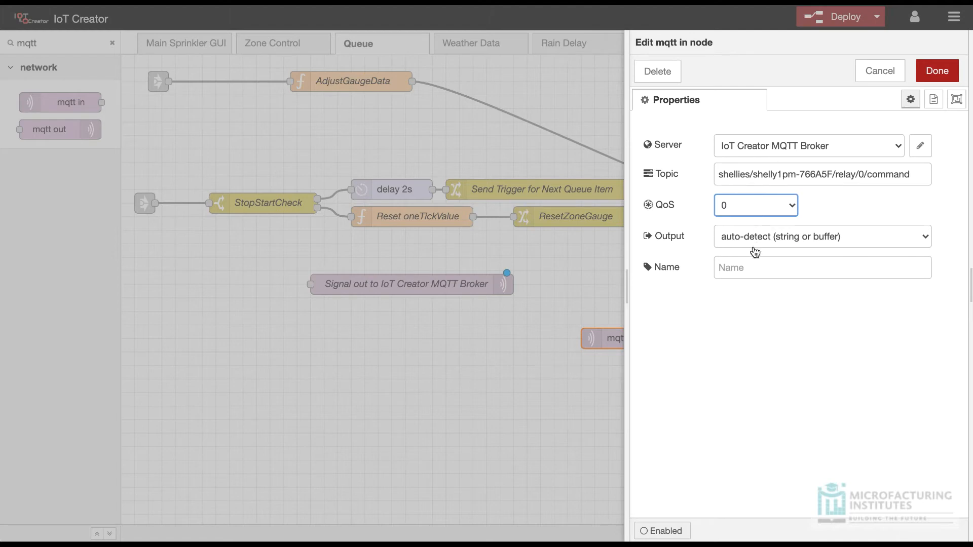
Step: Name the mqtt in node "Read Signal from IoT Creator MQTT Broker" and save it
left_click(743, 266)
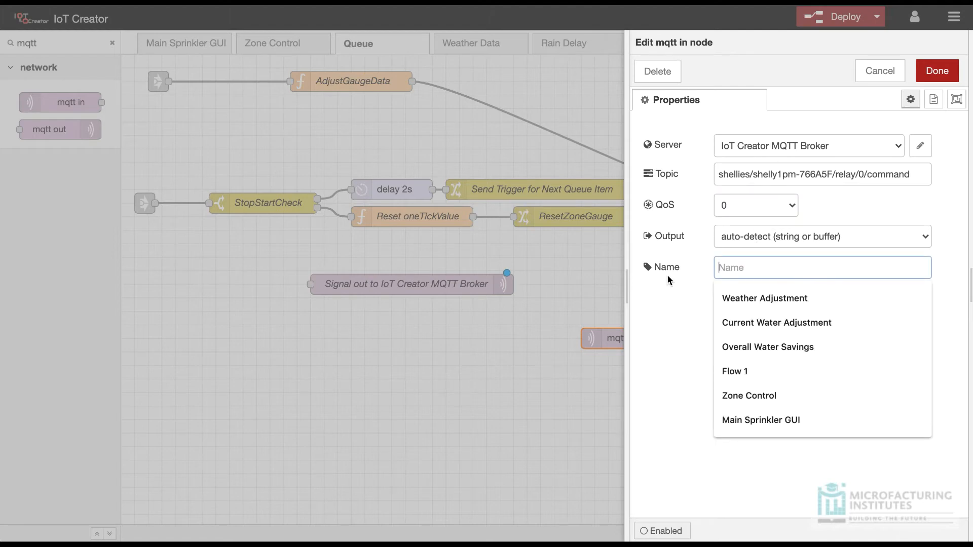
type("Signal in fro ")
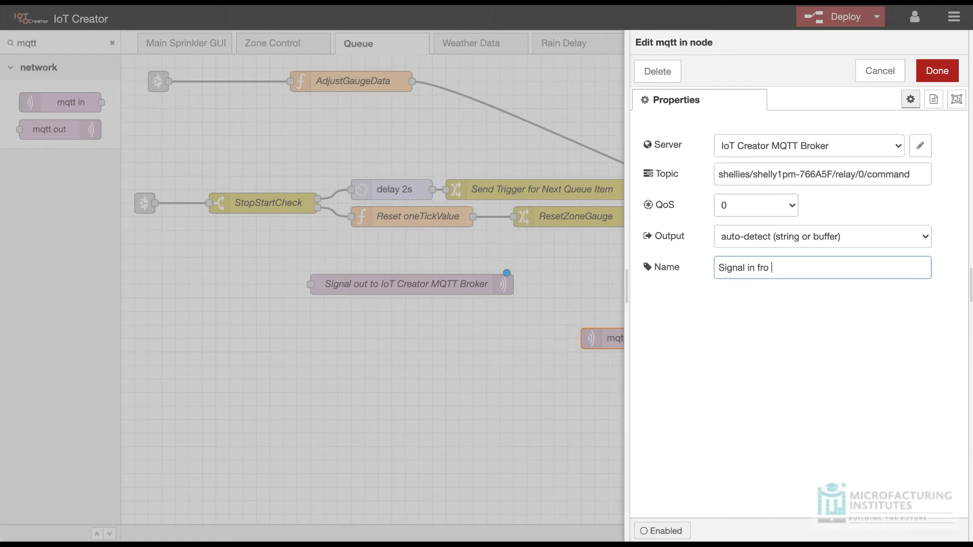
type("m IoT Creator MQTT Broker")
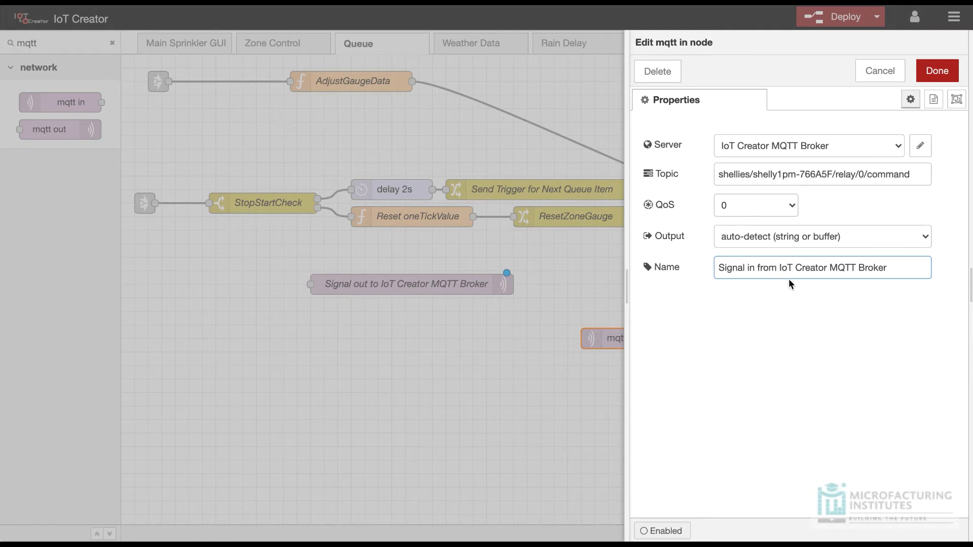
key("shift+Home")
type("Read ")
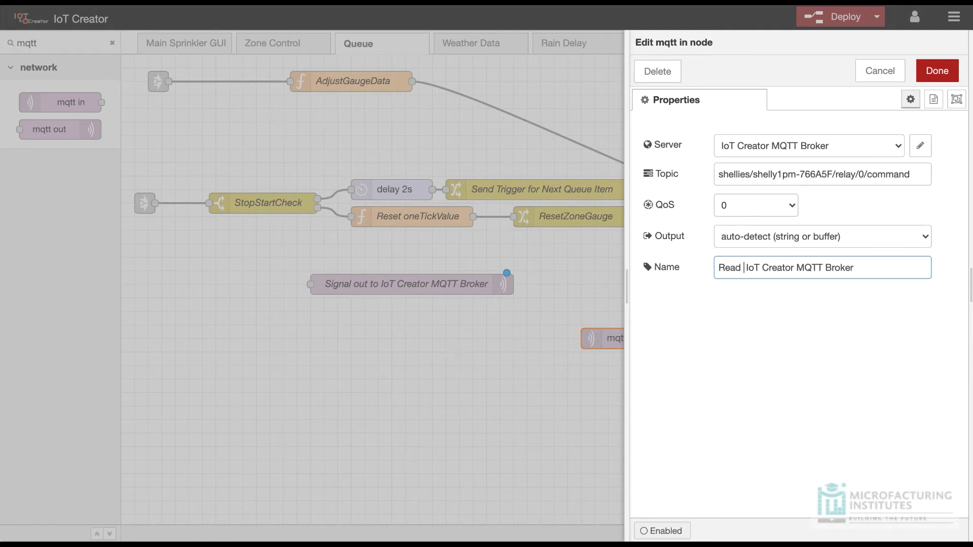
type("Signal from")
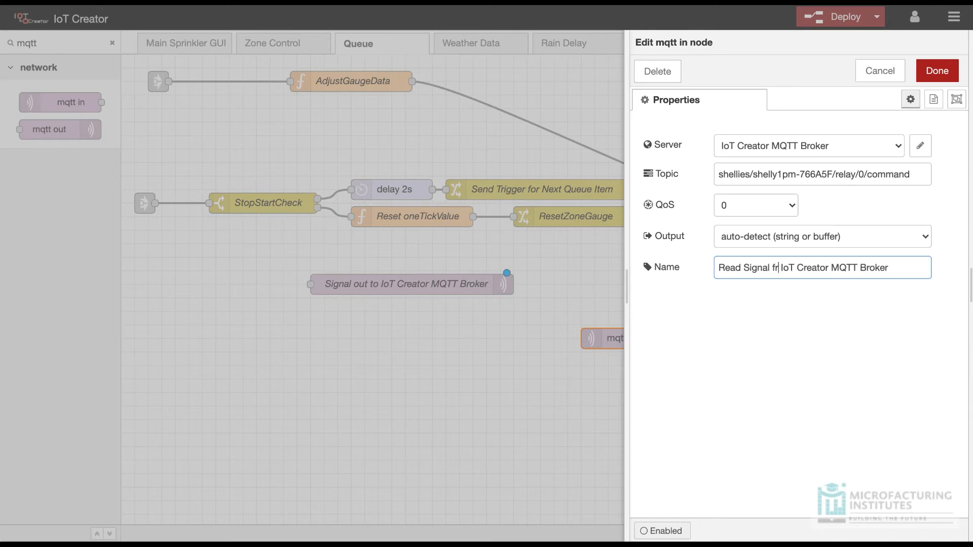
left_click(963, 72)
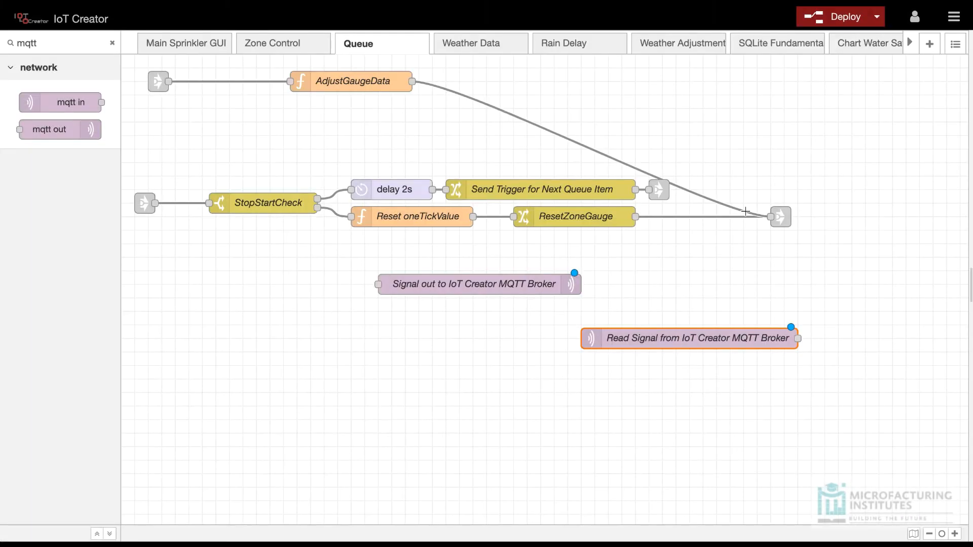
Step: Find the inject node in the palette and add two of them, one above the other, beside the mqtt out node's input
left_click(63, 44)
double_click(64, 44)
type("inj")
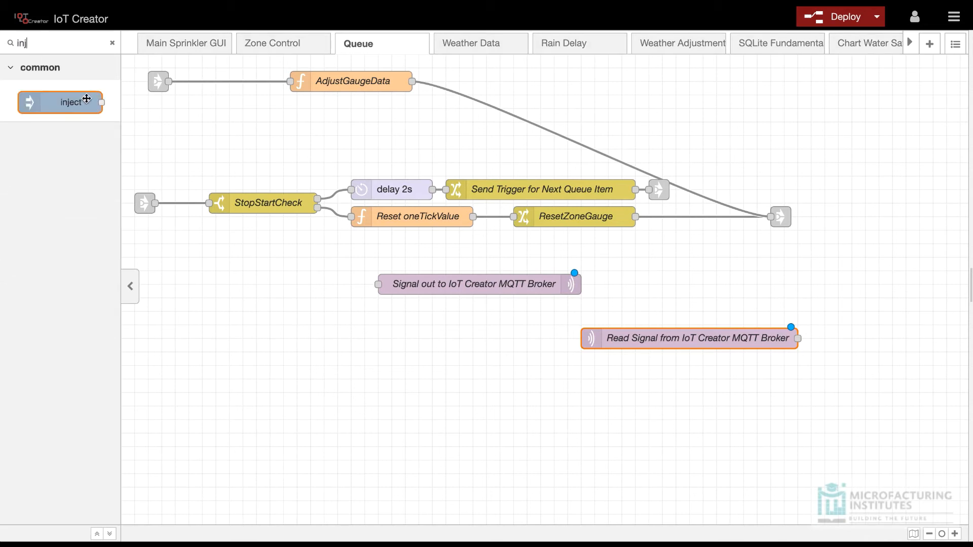
left_click_drag(90, 103, 314, 287)
left_click_drag(61, 102, 297, 324)
Step: Set the upper inject node's payload to the string "on", name it "Turn Shelly On", and save it
double_click(280, 283)
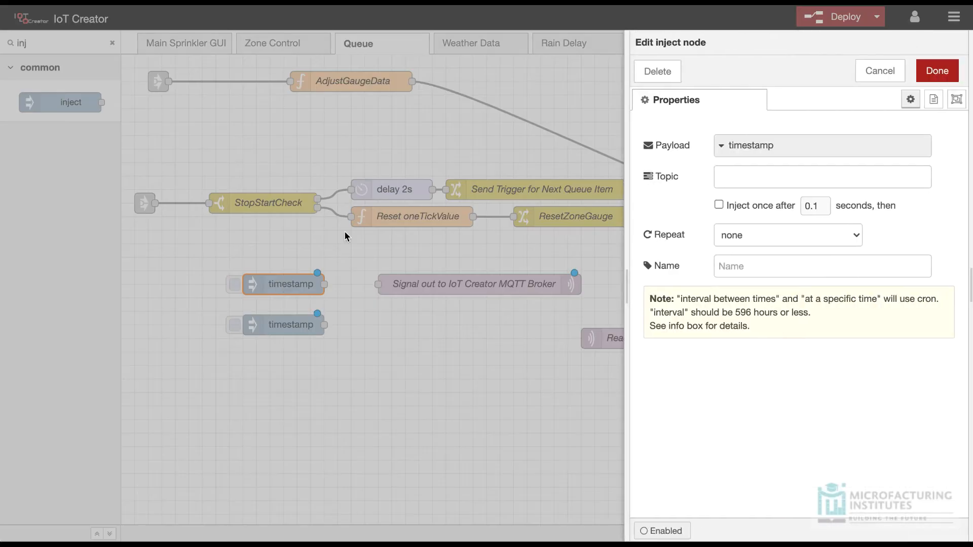
left_click(723, 147)
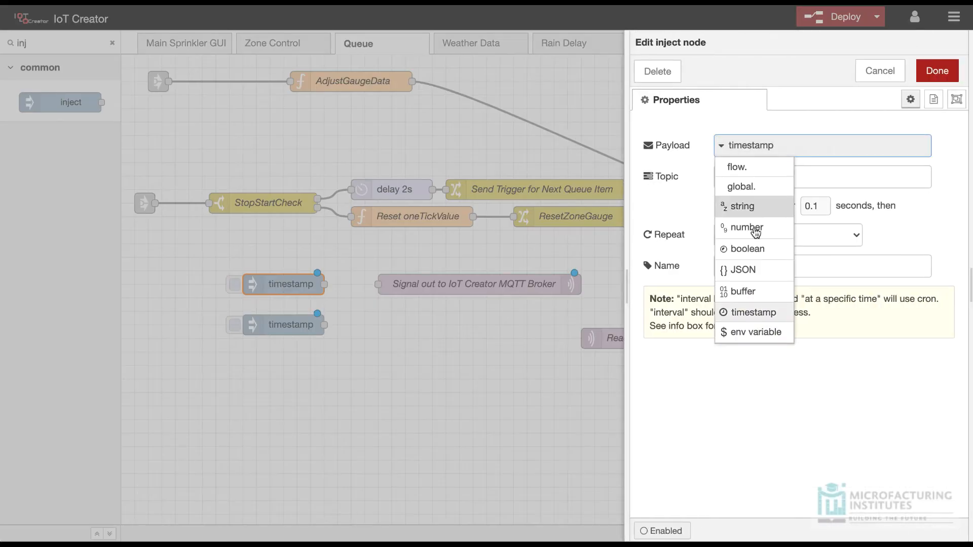
left_click(753, 210)
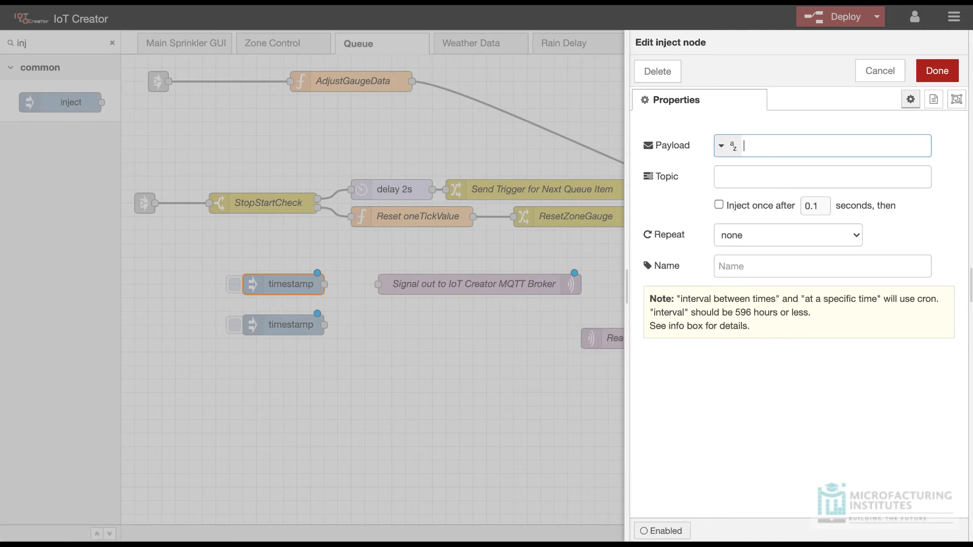
left_click(744, 268)
type("Turn Shelly On")
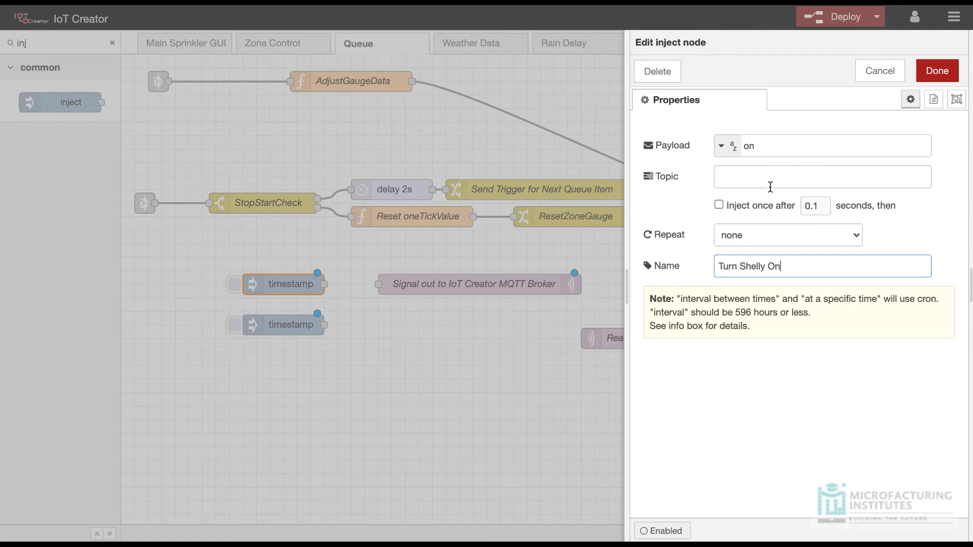
left_click(937, 71)
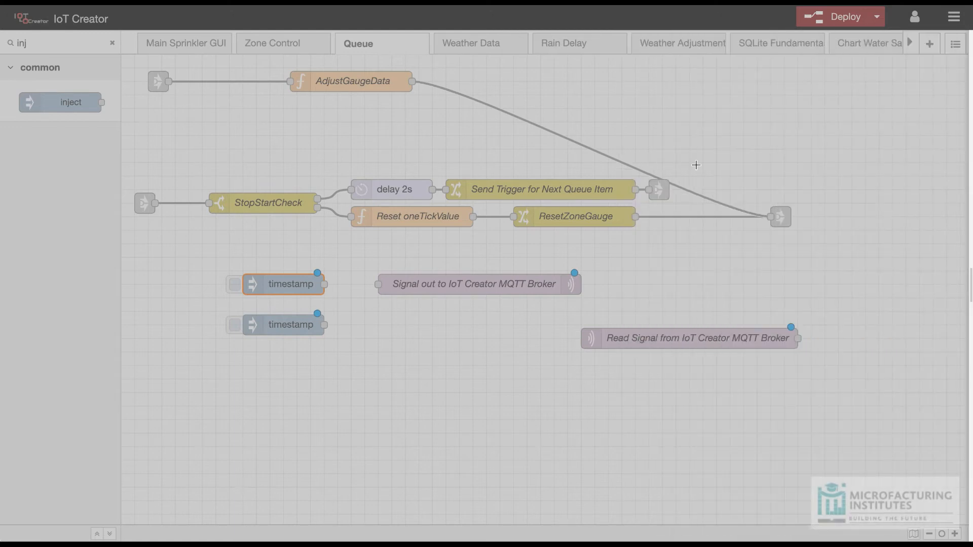
Step: Set the lower inject node's payload to the string "off", name it "Turn Shelly Off", and save it
double_click(302, 333)
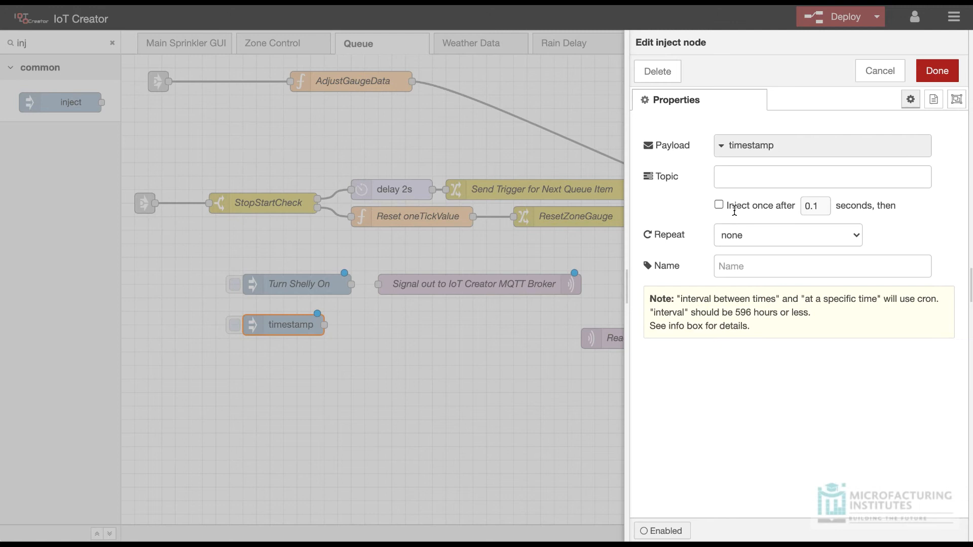
left_click(717, 146)
left_click(739, 208)
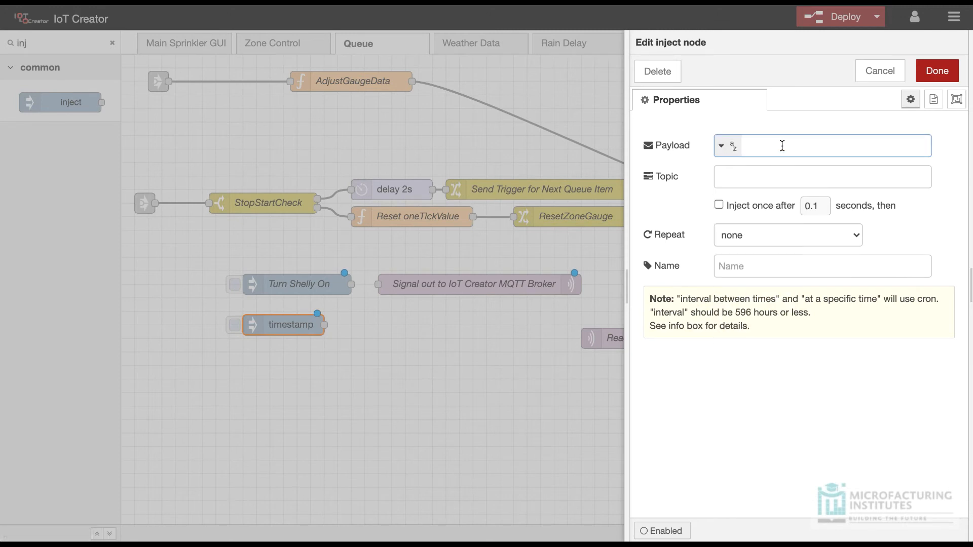
type("off")
key("Tab")
type("T")
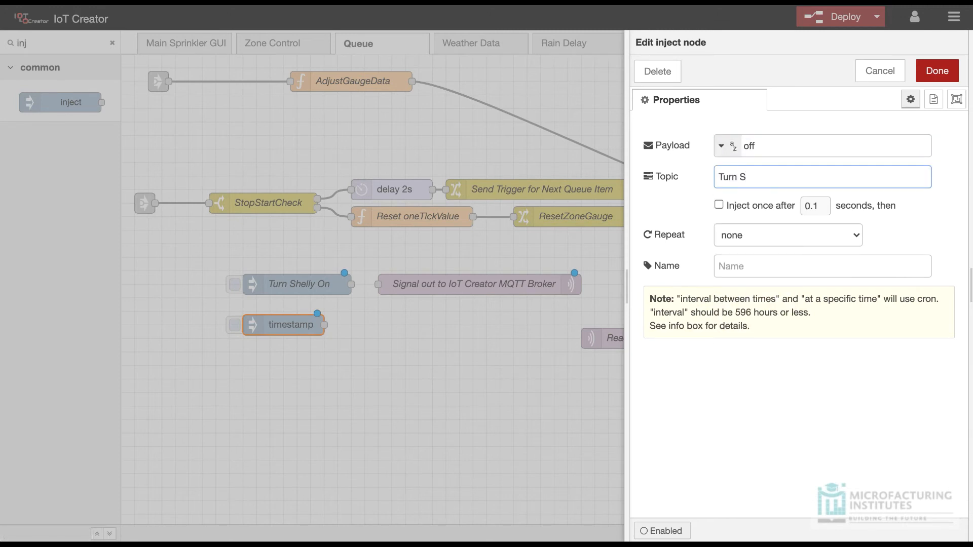
left_click(757, 265)
type("Turn Shelly Off")
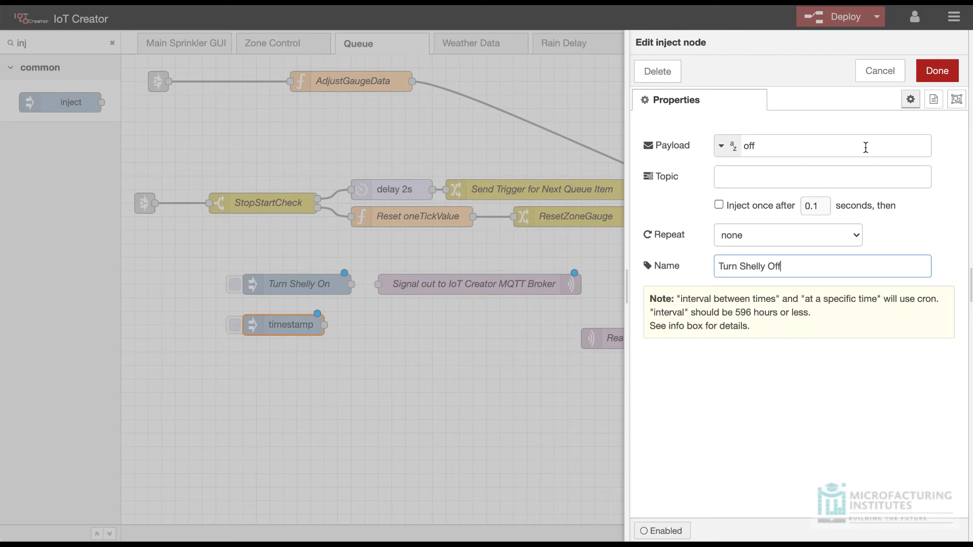
left_click(937, 71)
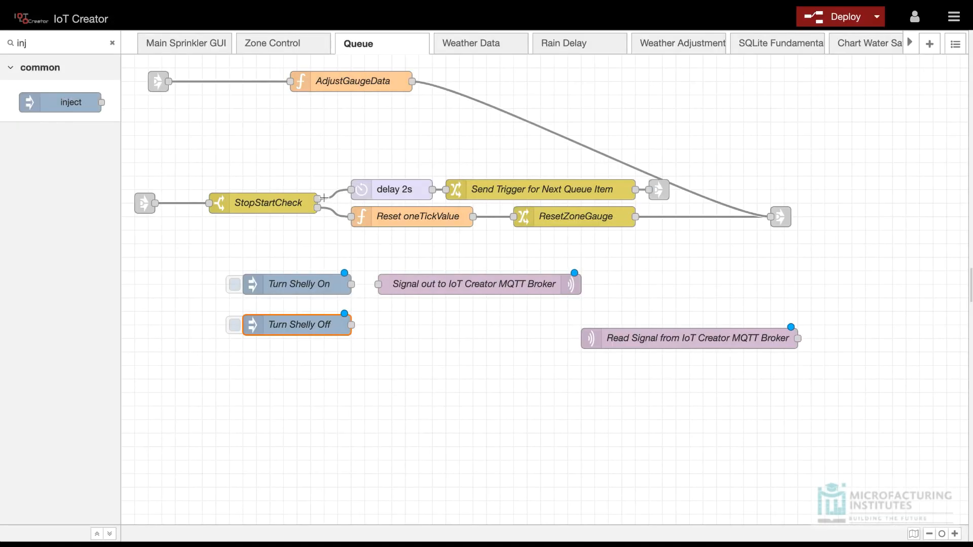
Step: Find the debug node in the palette and place one beside the mqtt in node's output
double_click(37, 41)
type("deb")
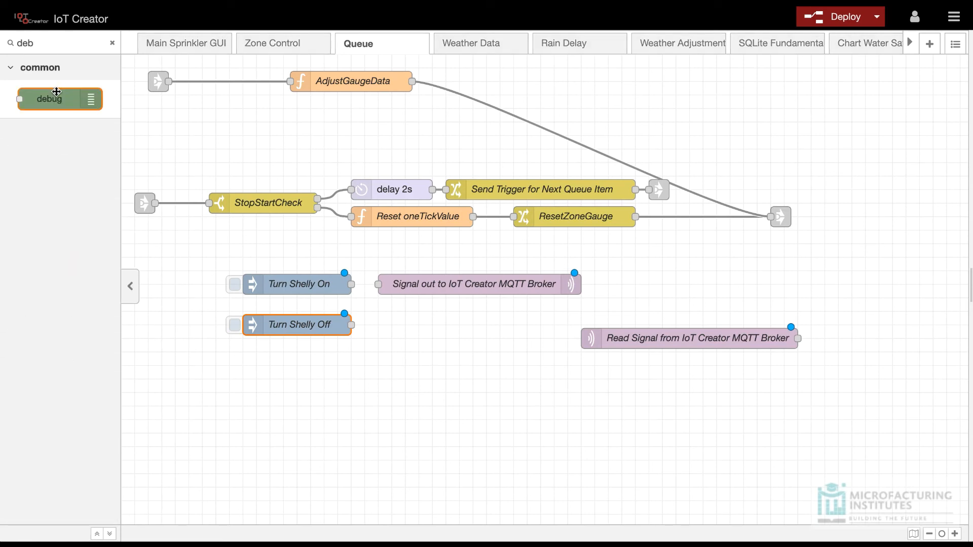
left_click_drag(73, 99, 892, 334)
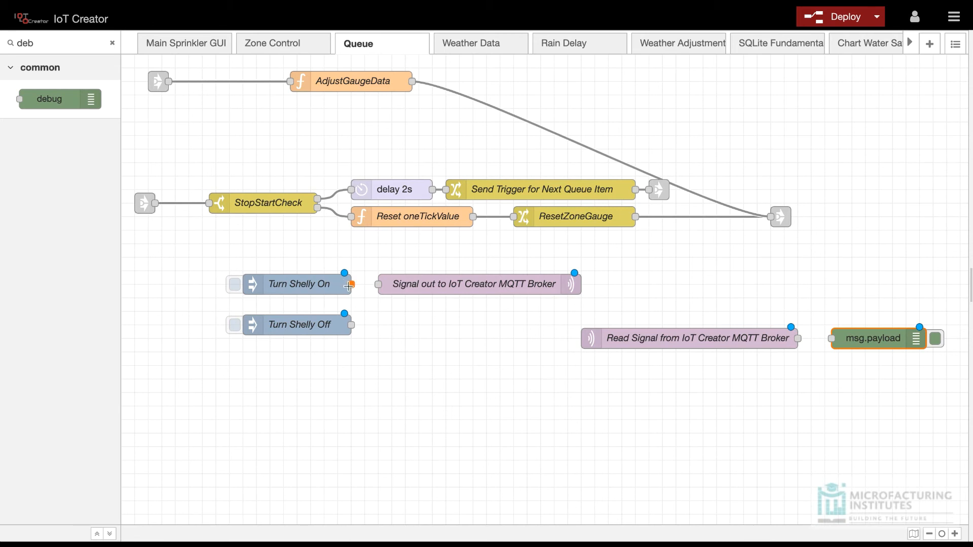
Step: Wire both inject nodes to the mqtt out node and the mqtt in node to the debug node, and deploy the flow
left_click_drag(351, 284, 399, 287)
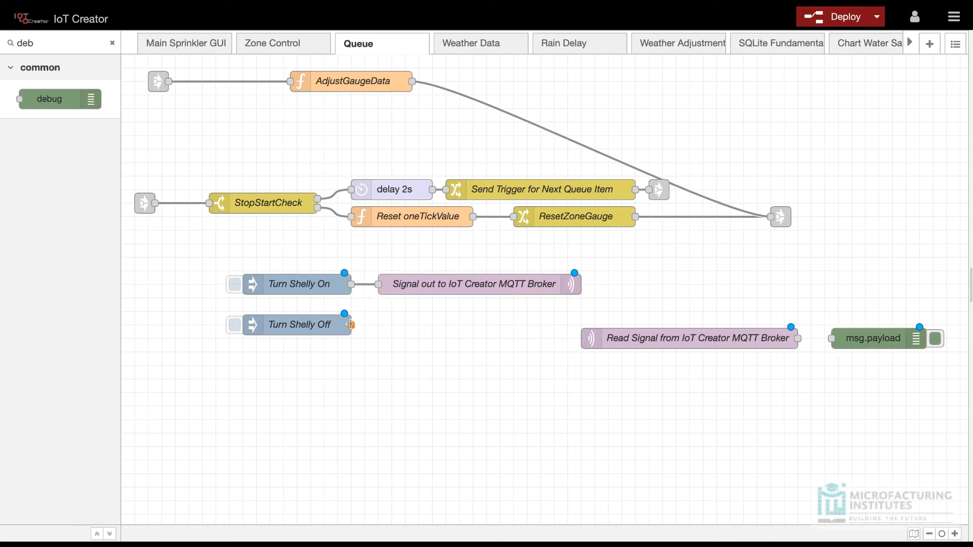
left_click_drag(351, 325, 379, 284)
left_click_drag(798, 338, 831, 339)
left_click(842, 18)
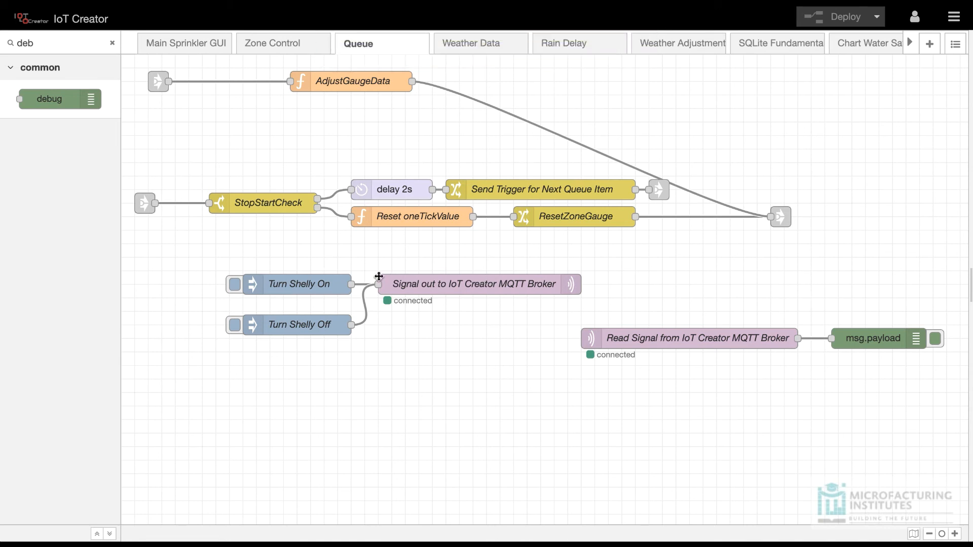
Step: Trigger the Turn Shelly On inject node, and open the debug message list and clear it
left_click(234, 285)
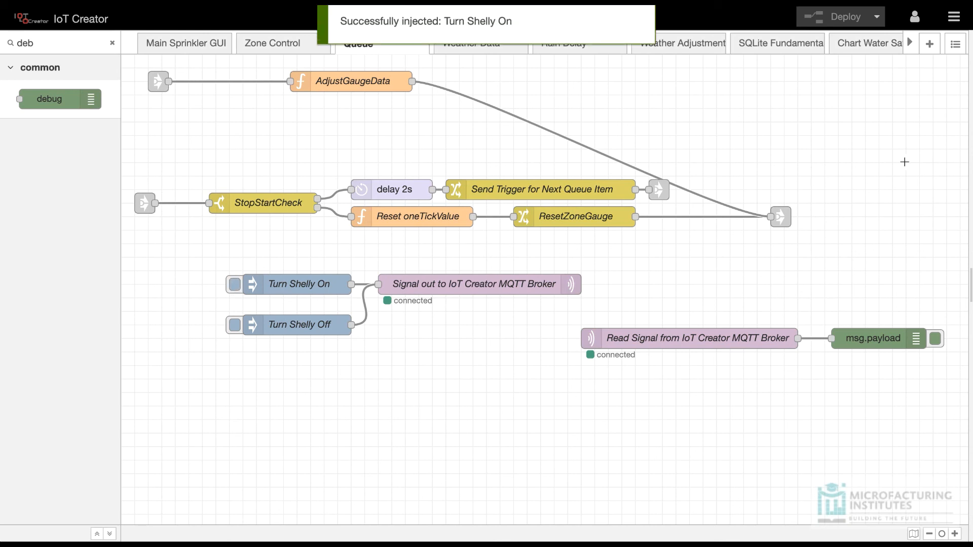
left_click(953, 17)
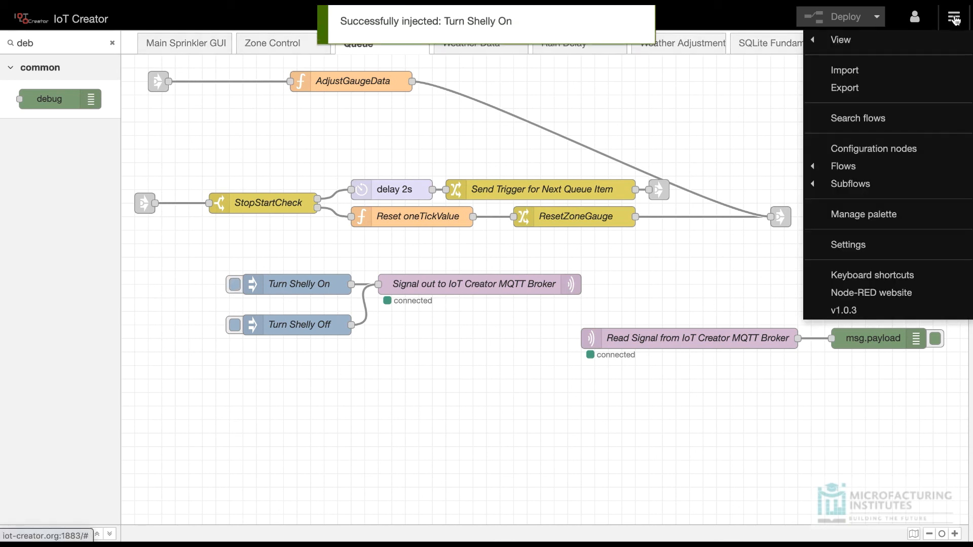
left_click(954, 17)
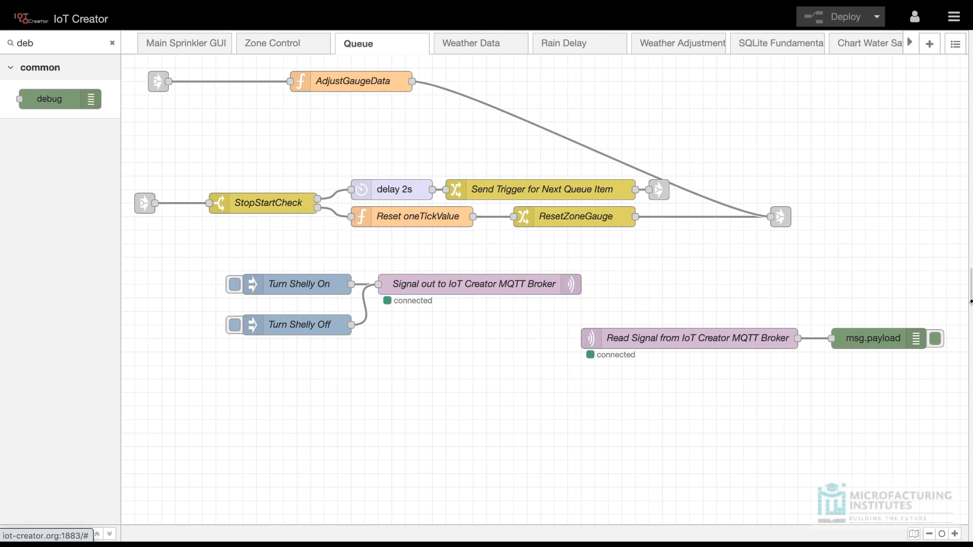
left_click(959, 285)
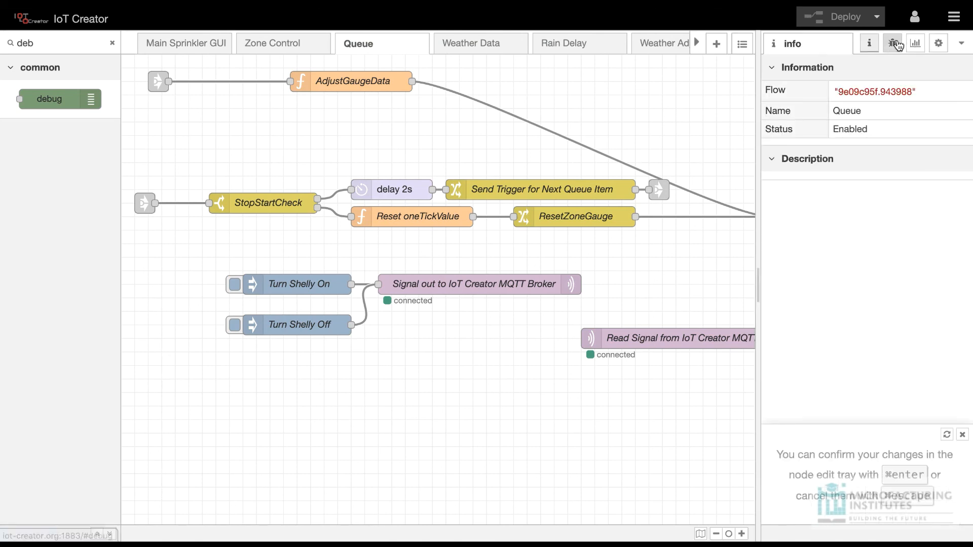
left_click(894, 44)
left_click(949, 68)
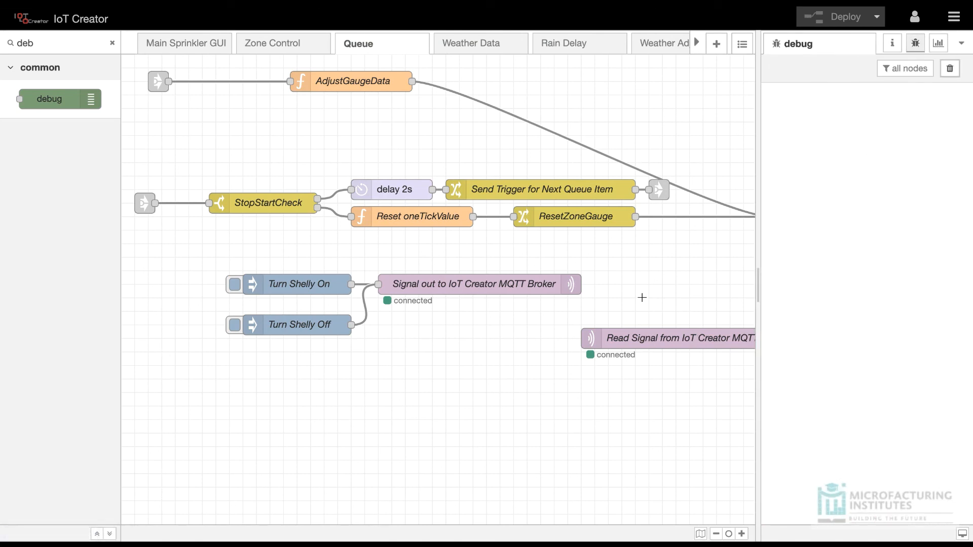
Step: Test the relay by triggering Turn Shelly On and Turn Shelly Off alternately, four times each, while watching the debug messages
scroll(642, 298, "right", 3)
left_click(168, 285)
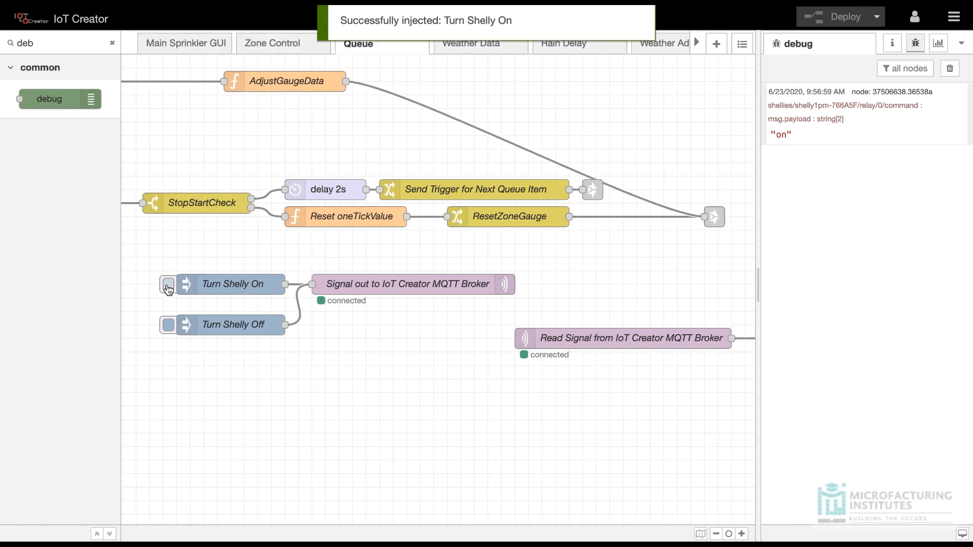
scroll(708, 285, "right", 5)
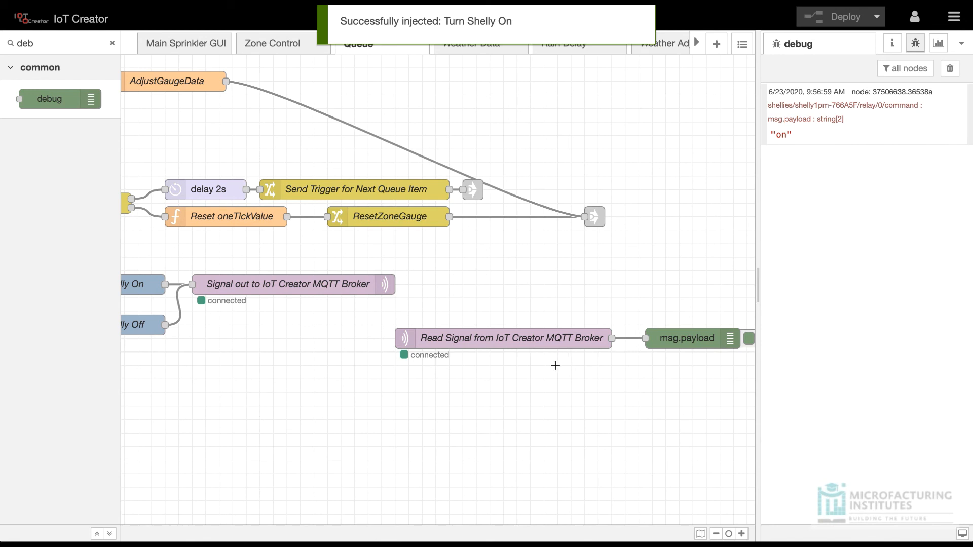
scroll(555, 365, "left", 4)
left_click(155, 326)
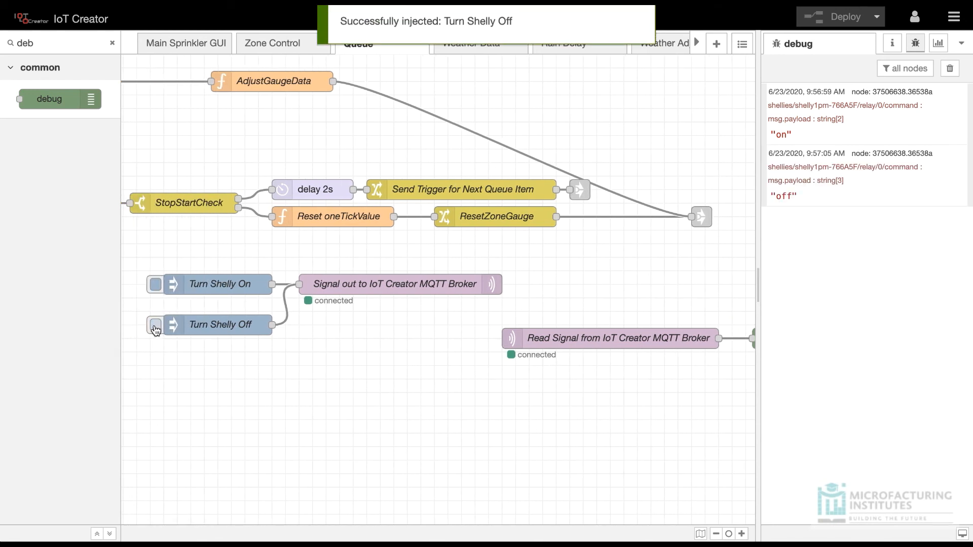
left_click(153, 286)
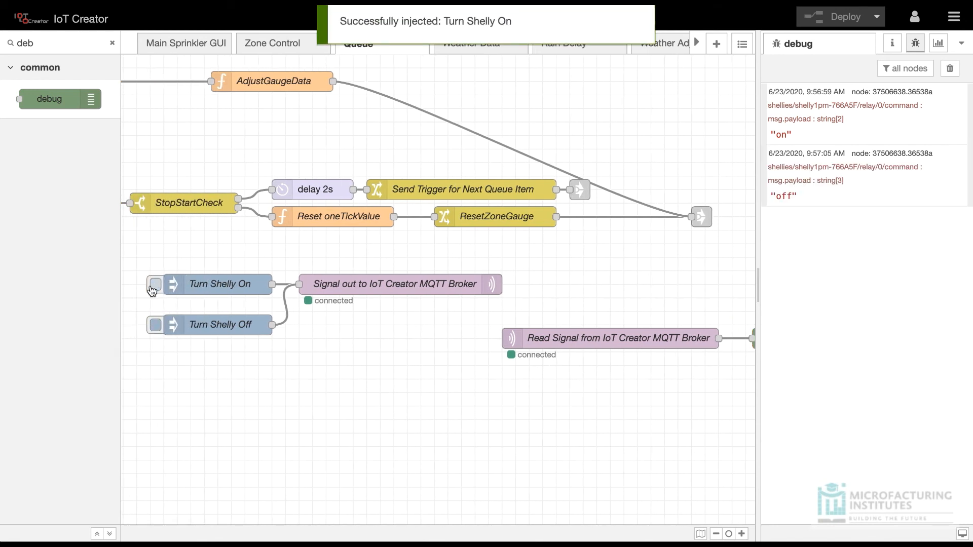
left_click(156, 328)
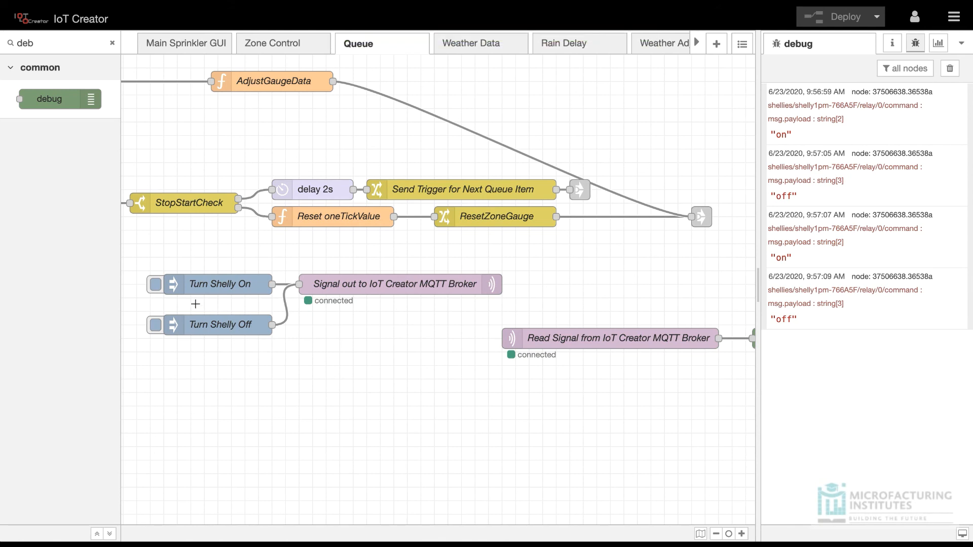
left_click(155, 285)
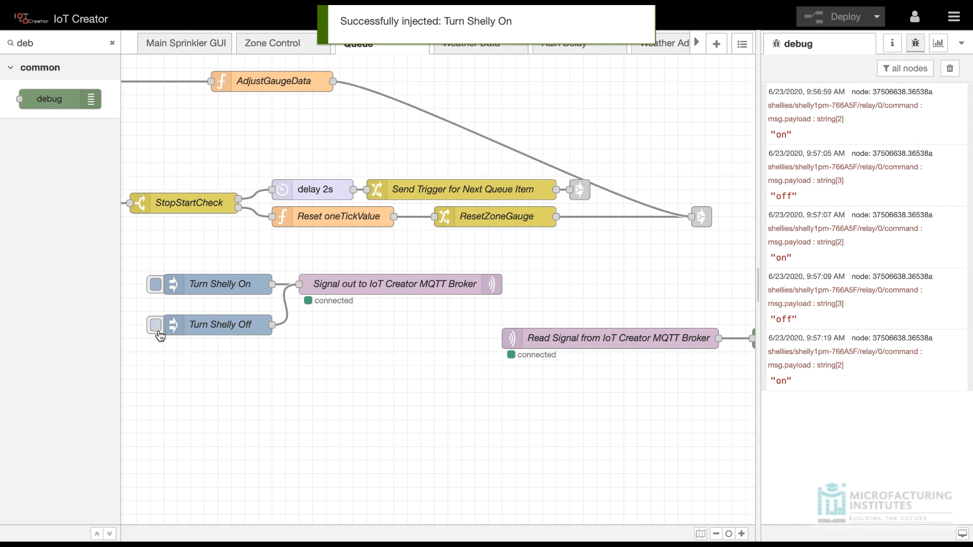
left_click(156, 325)
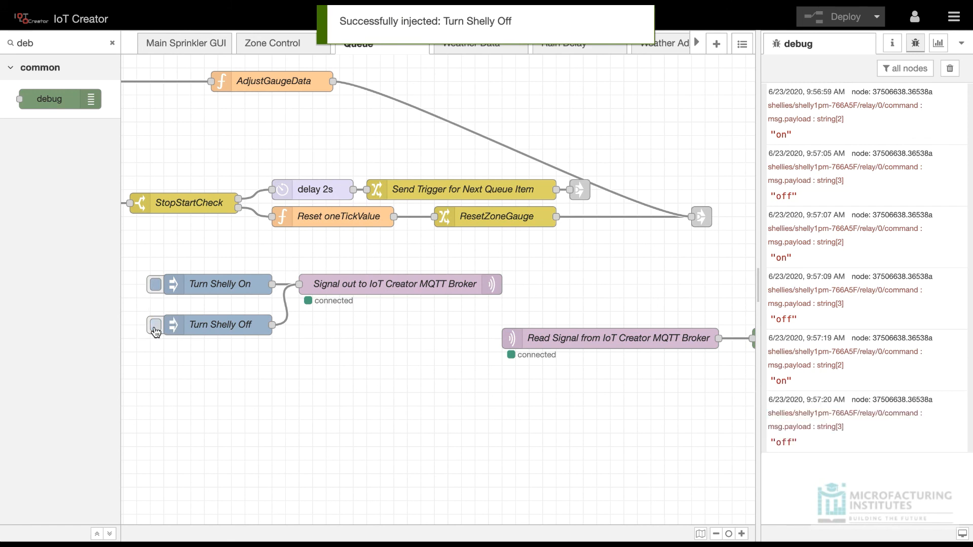
left_click(155, 288)
left_click(155, 324)
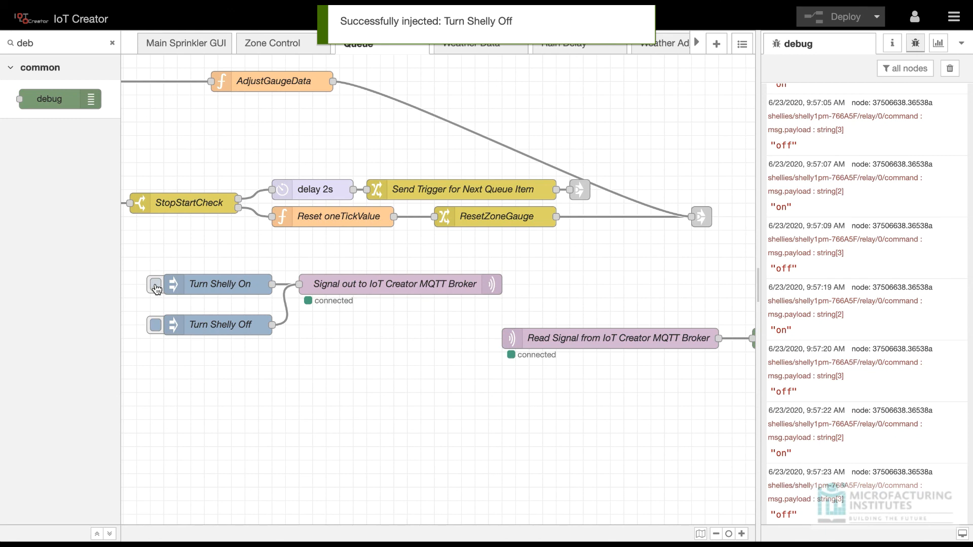
Step: Run one more relay test by triggering the Turn Shelly On inject node, followed by the Turn Shelly Off inject node
left_click(155, 288)
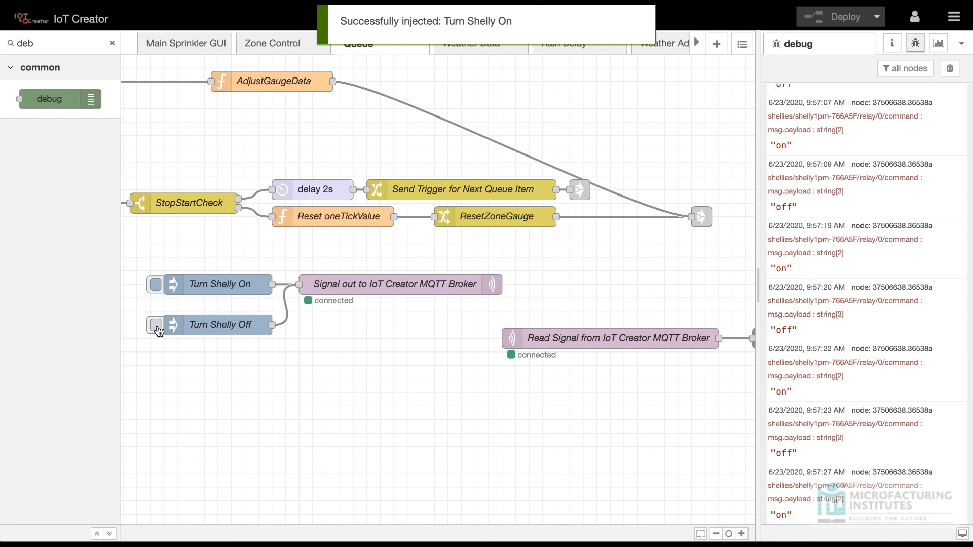
left_click(157, 328)
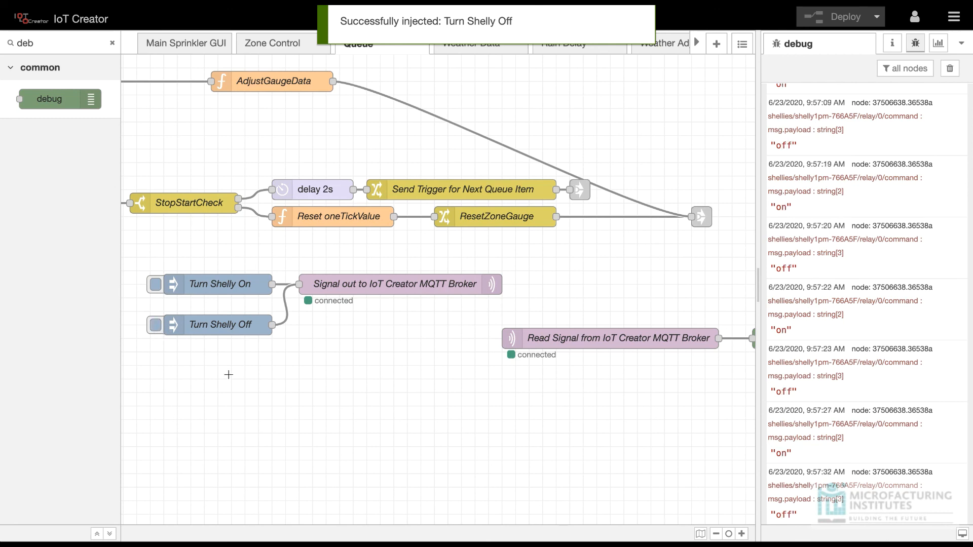
scroll(228, 375, "left", 5)
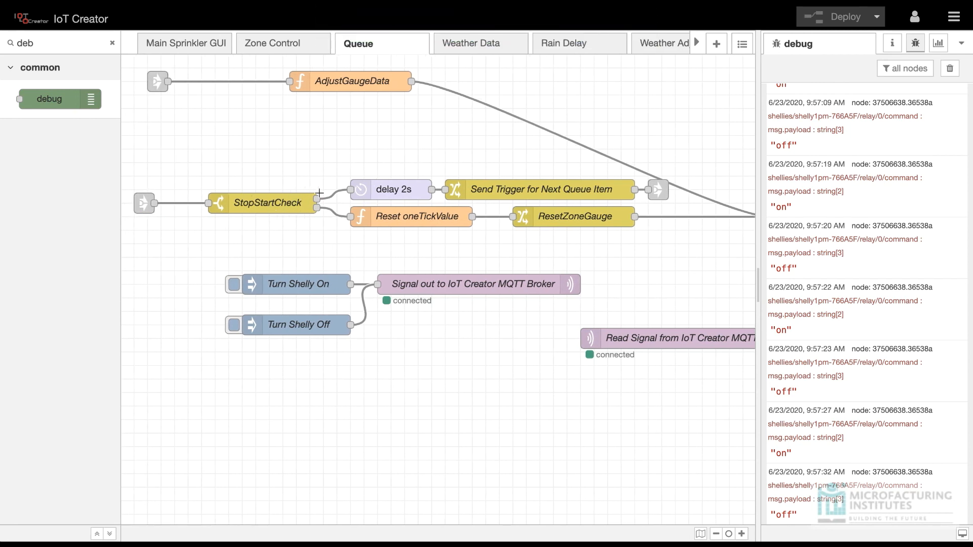
scroll(338, 236, "right", 5)
scroll(338, 236, "right", 5)
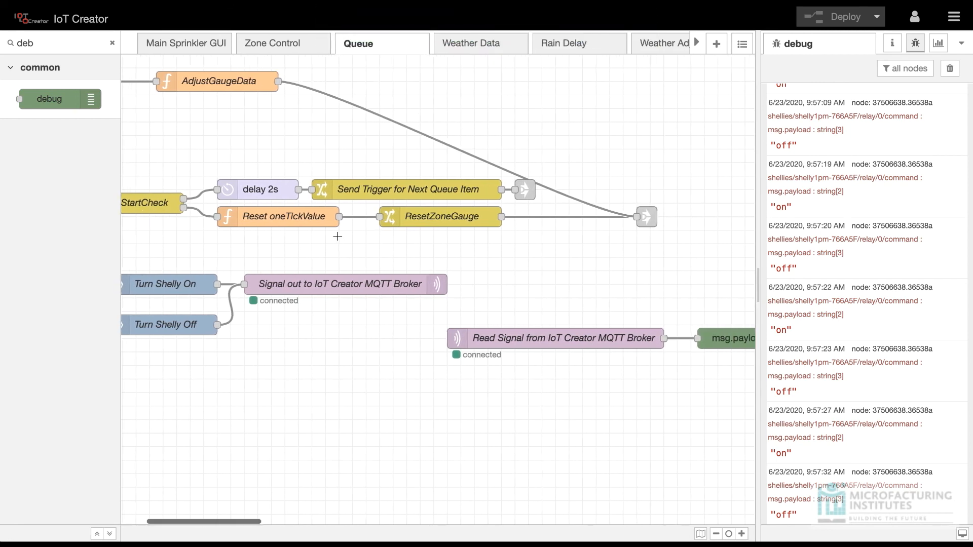
scroll(338, 237, "left", 6)
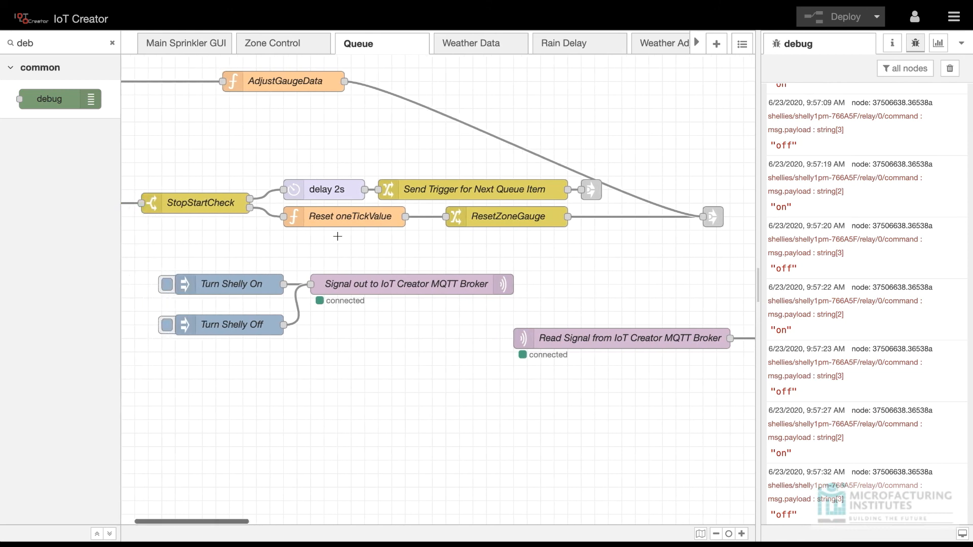
scroll(282, 244, "left", 1)
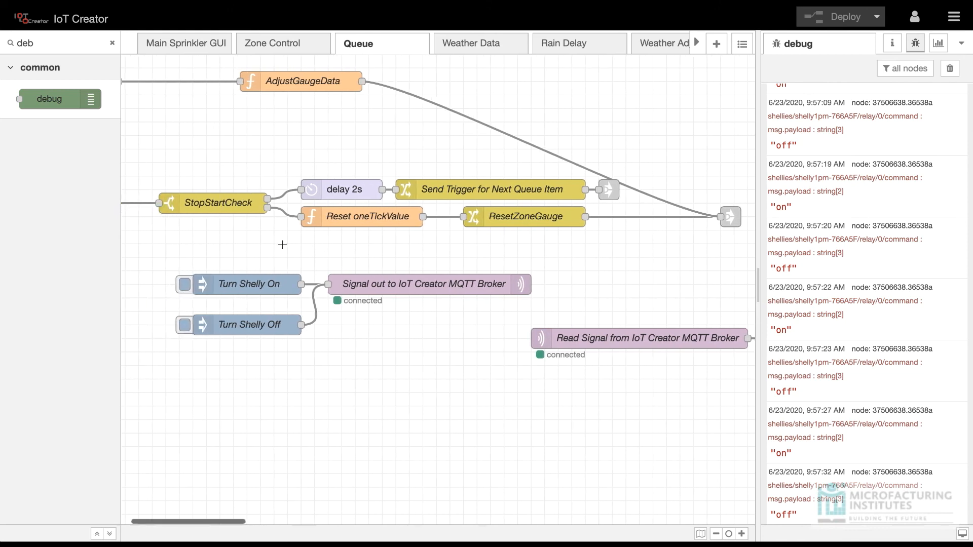